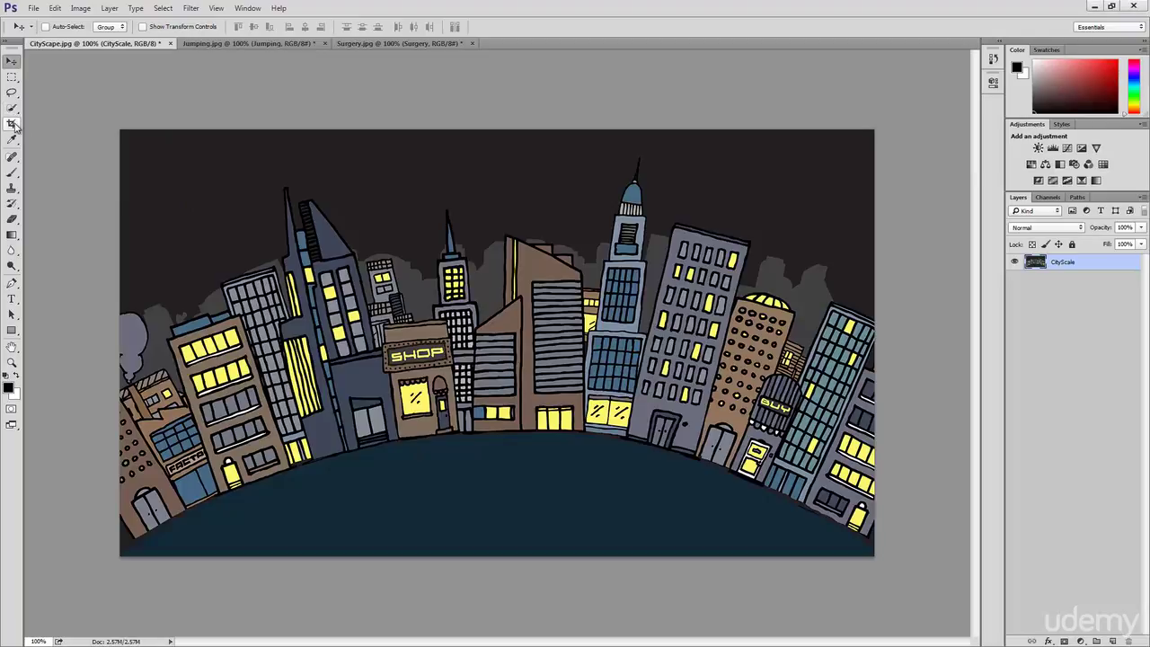
# Step: Crop a narrow strip off the cityscape's right side with Delete Cropped Pixels on, and shift the layer left inside the canvas
pyautogui.click(13, 124)
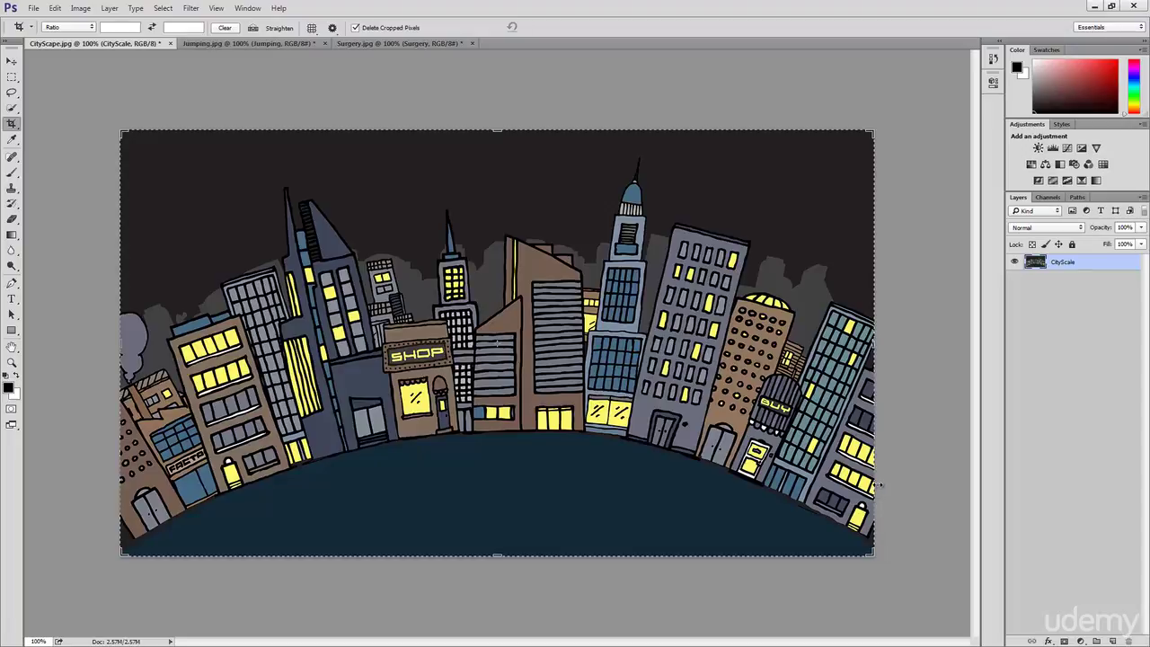
pyautogui.moveTo(878, 485); pyautogui.dragTo(836, 486)
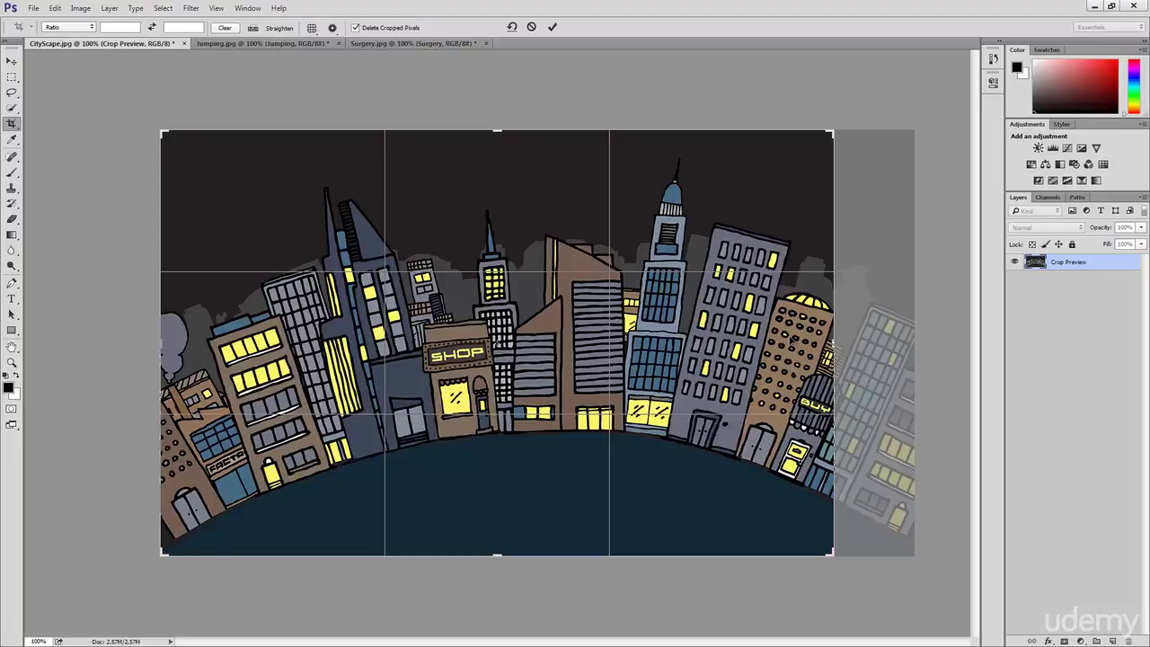
pyautogui.press('Return')
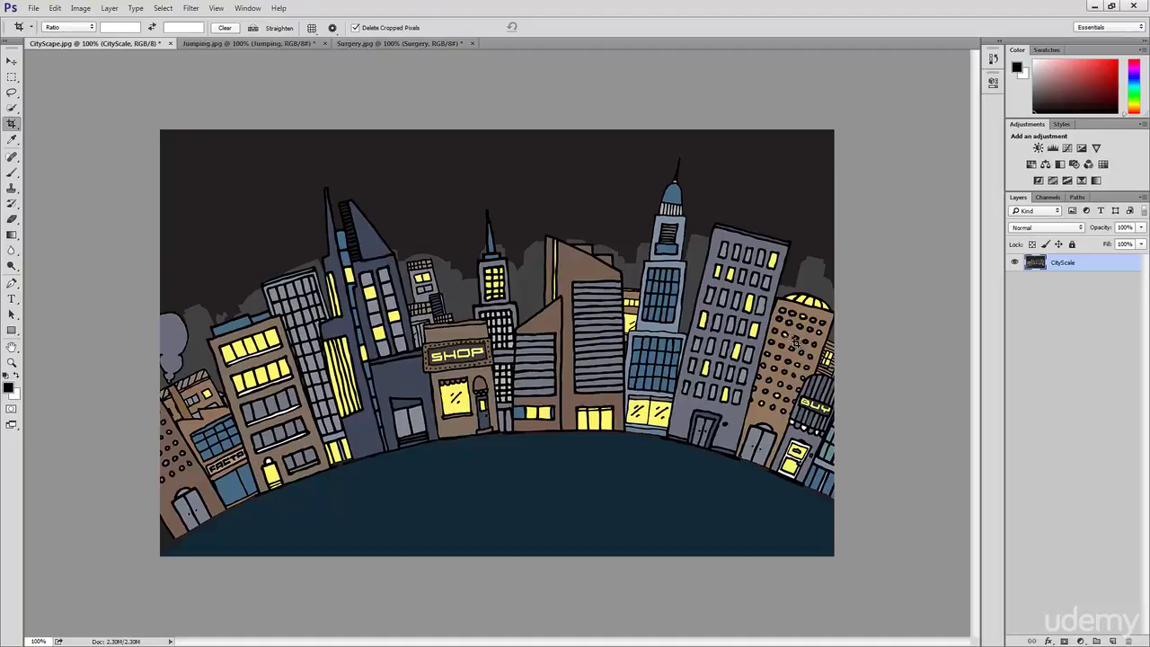
pyautogui.click(12, 61)
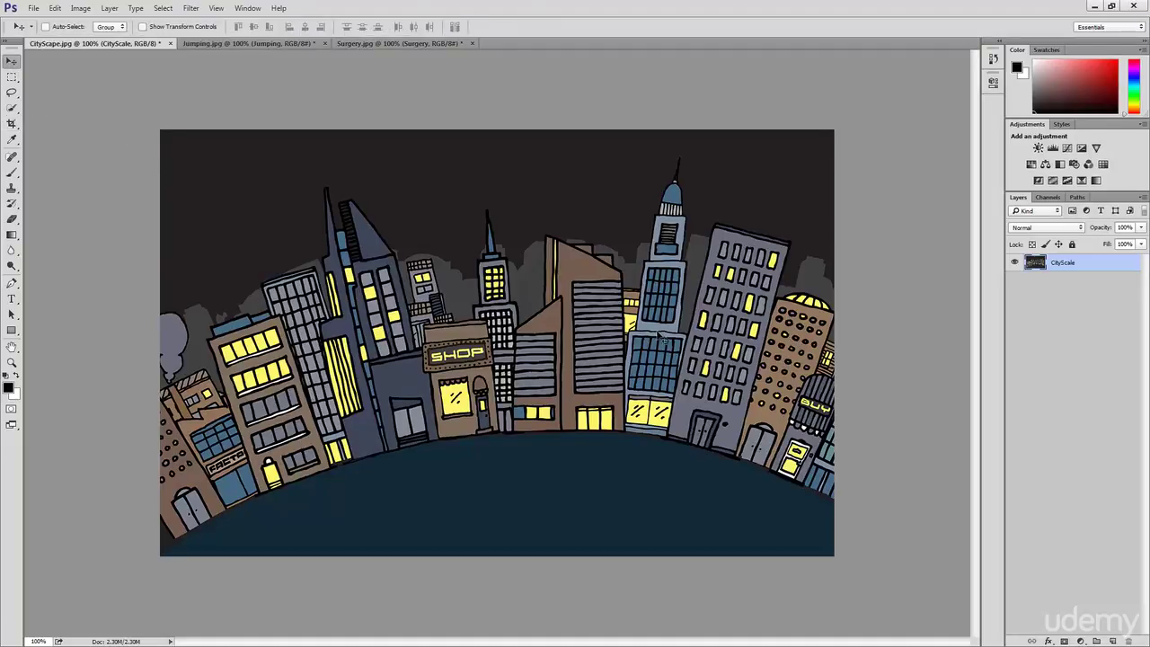
pyautogui.moveTo(683, 331); pyautogui.dragTo(639, 331)
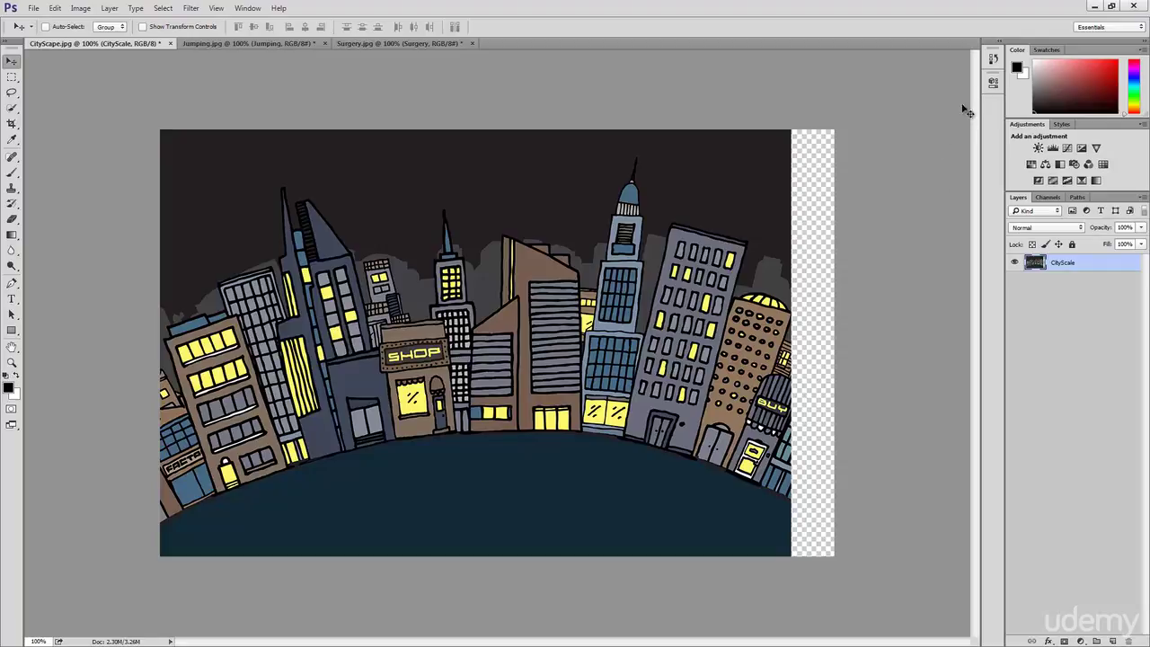
# Step: Revert the cityscape document to the Make Layer history state
pyautogui.click(994, 61)
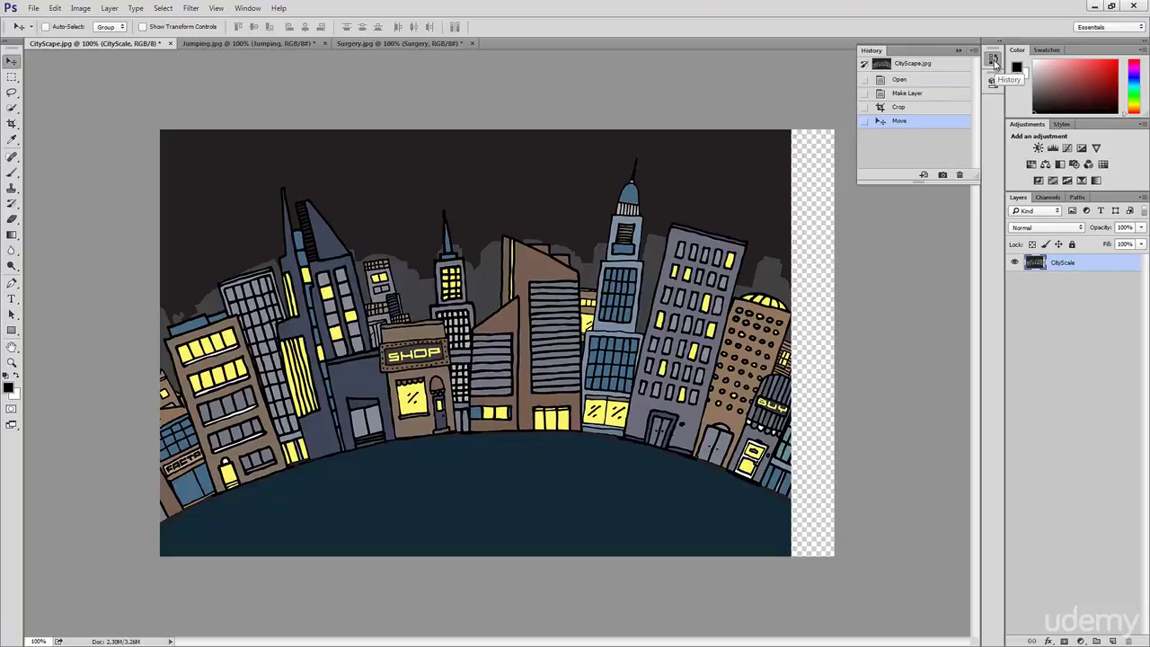
pyautogui.click(928, 99)
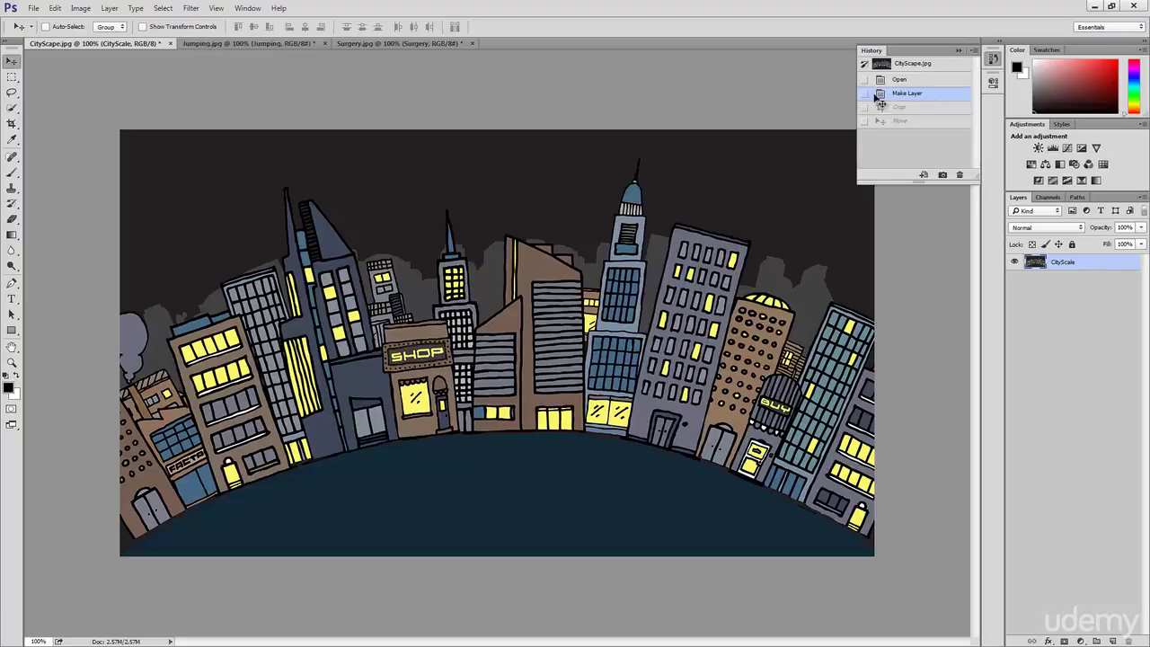
# Step: Crop the cityscape's right side with Delete Cropped Pixels off, and shift the layer left inside the cropped canvas
pyautogui.click(12, 125)
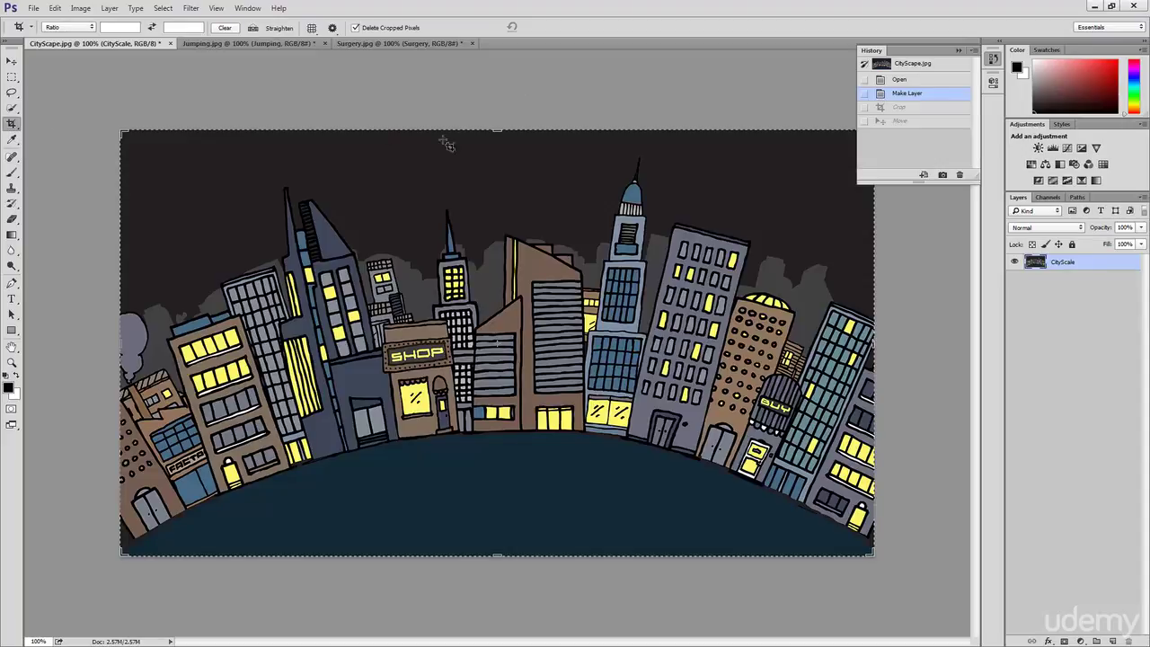
pyautogui.click(994, 59)
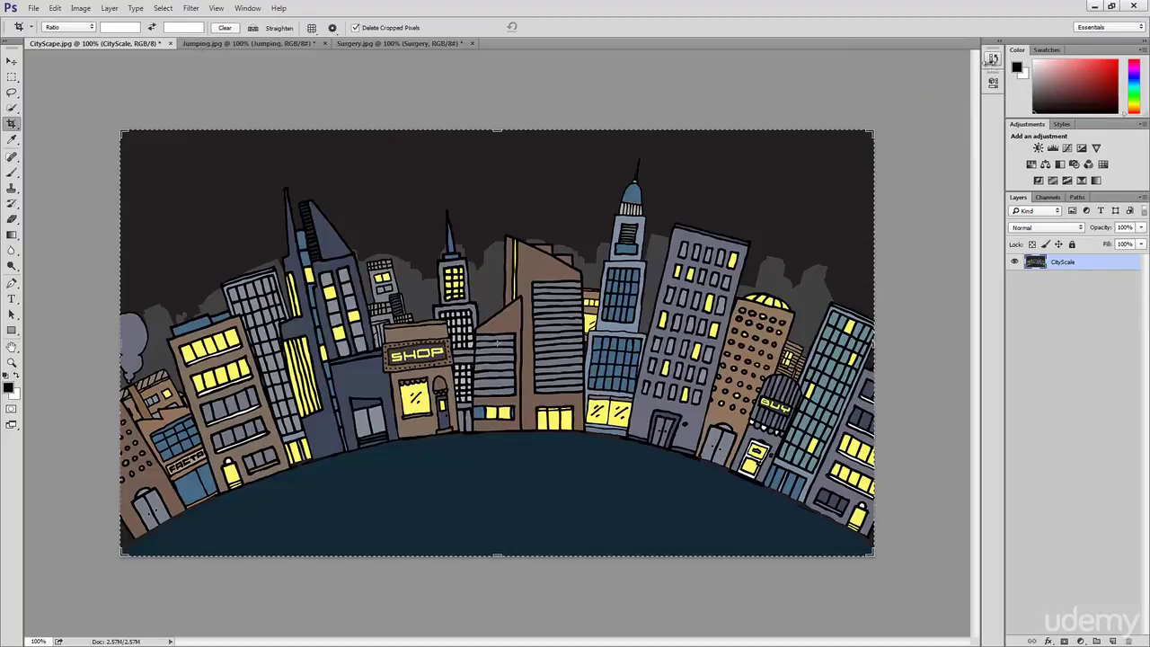
pyautogui.moveTo(874, 342); pyautogui.dragTo(807, 341)
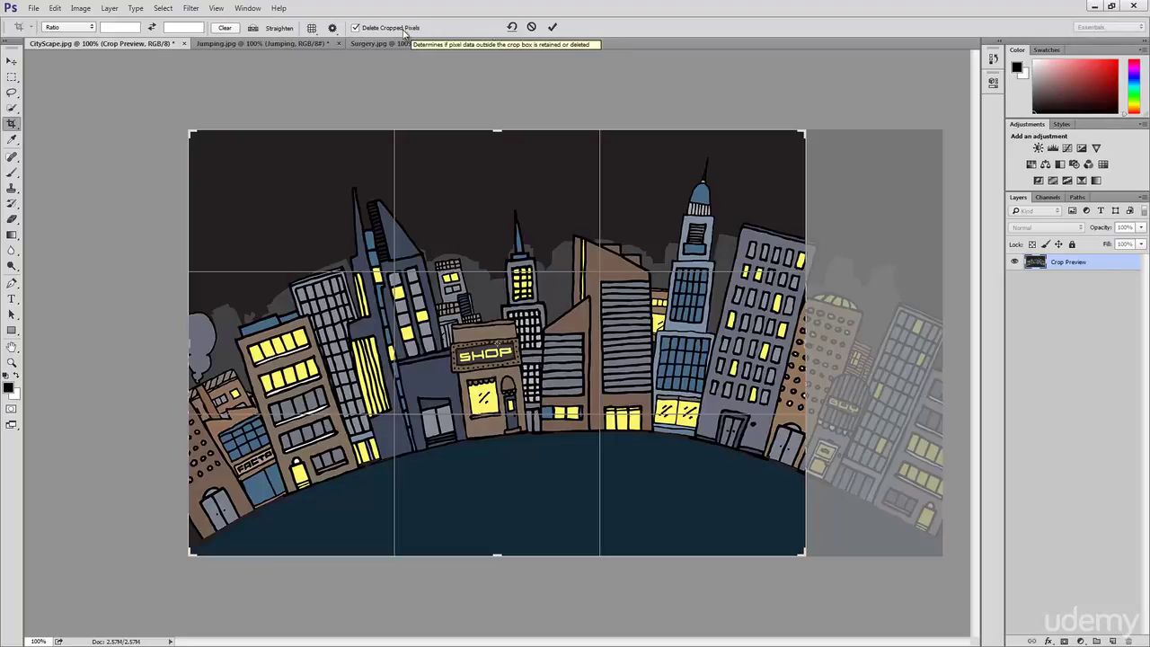
pyautogui.click(356, 28)
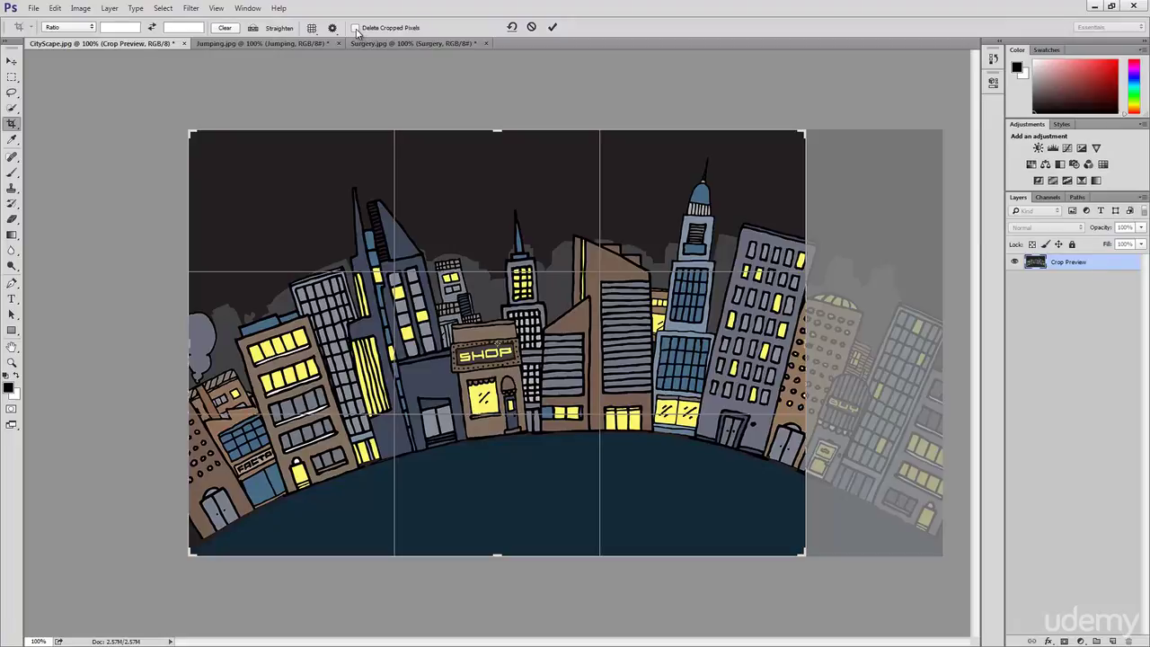
pyautogui.click(553, 27)
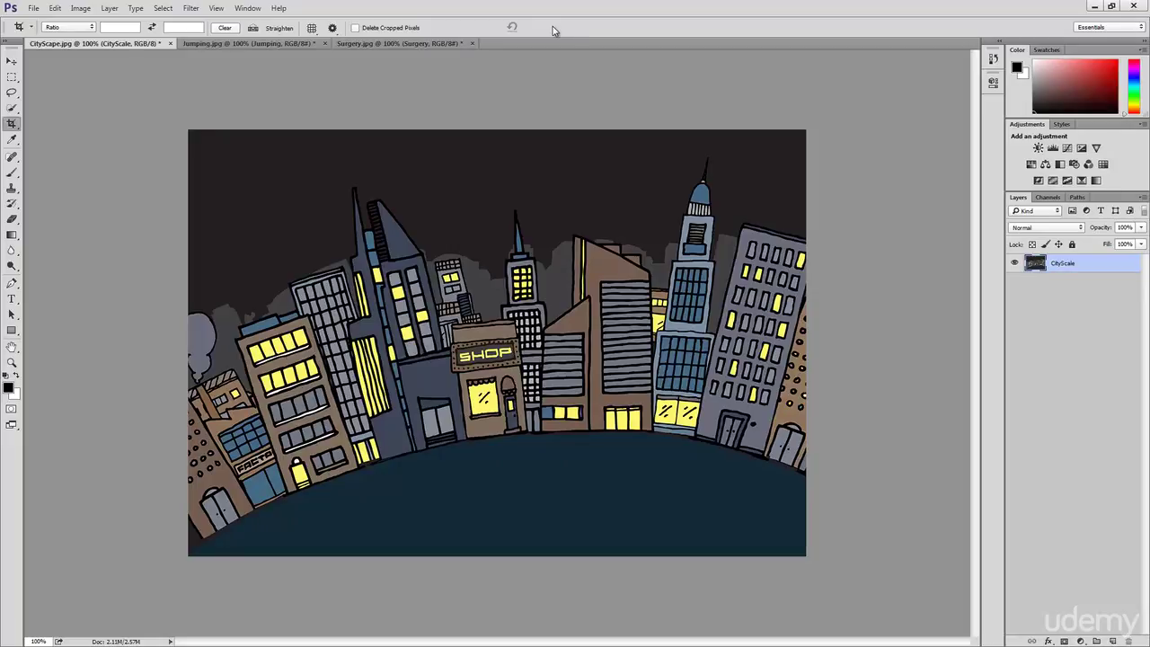
pyautogui.click(15, 63)
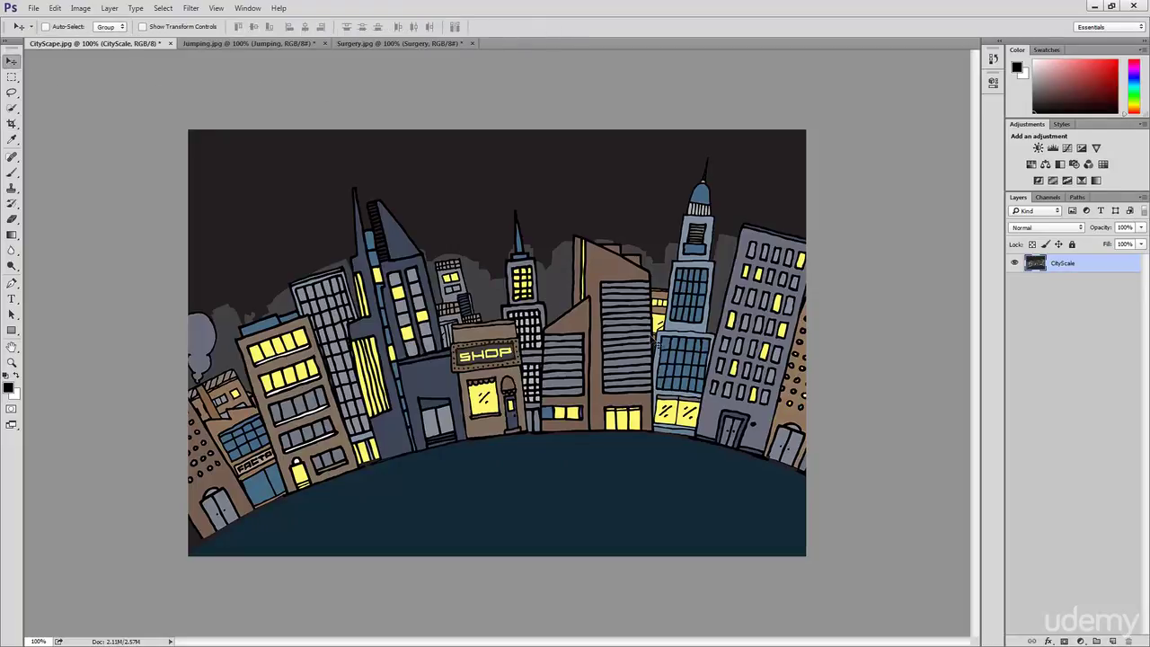
pyautogui.moveTo(713, 351); pyautogui.dragTo(621, 348)
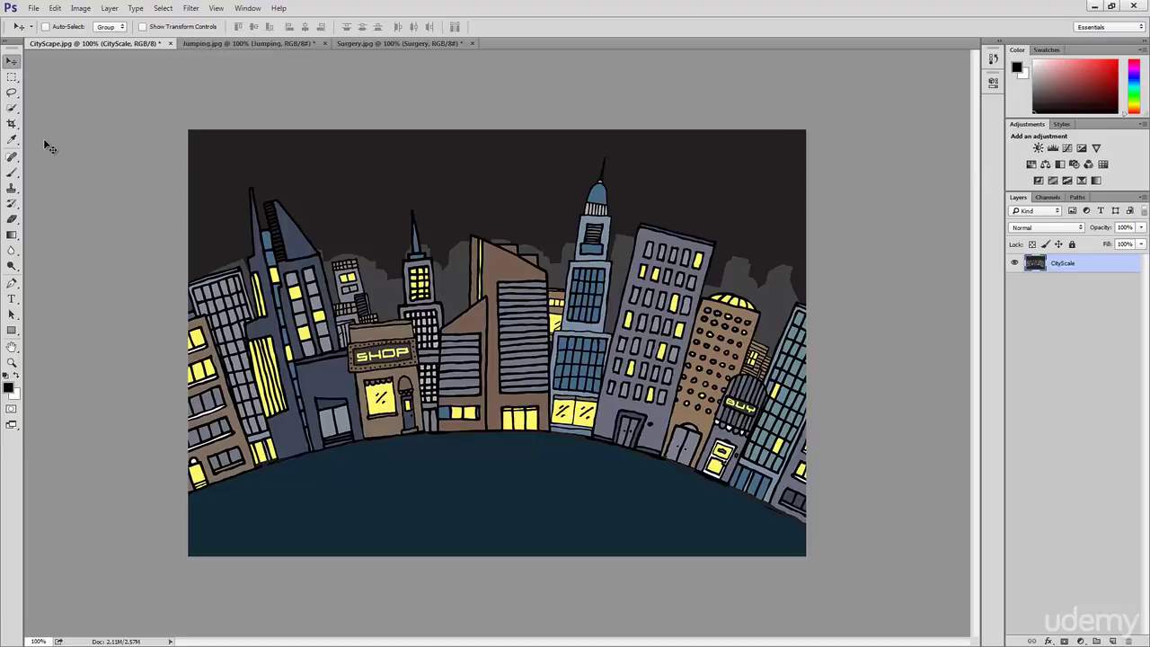
# Step: Try rotating the cityscape within the crop frame clockwise and counterclockwise, and cancel the crop
pyautogui.press('c')
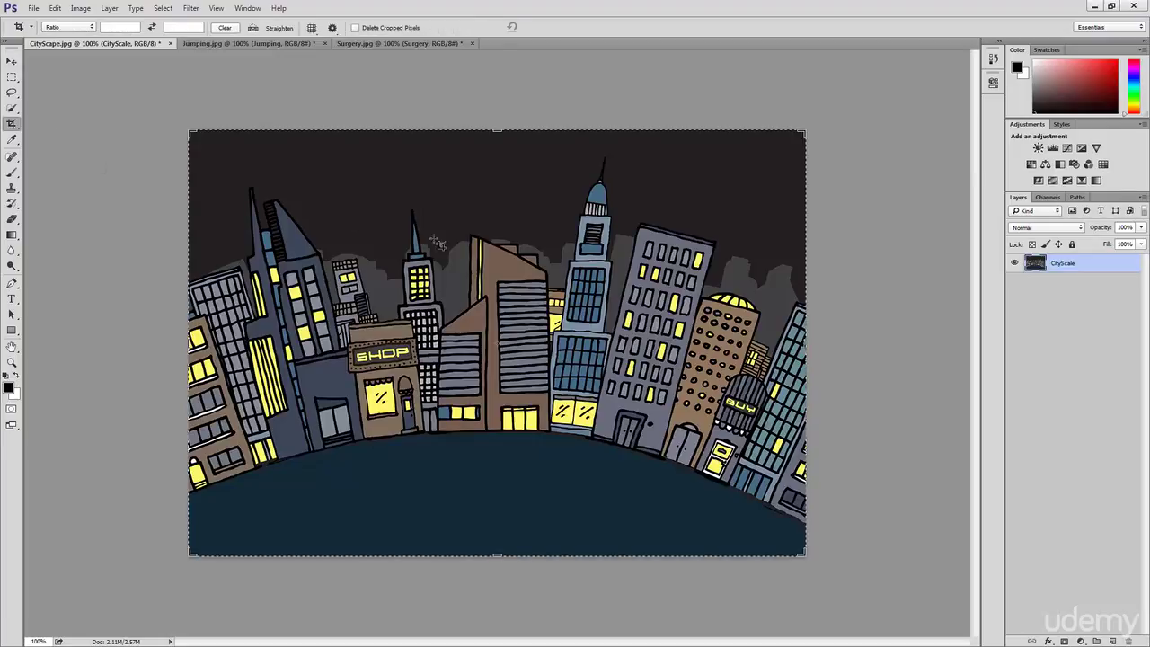
pyautogui.click(467, 249)
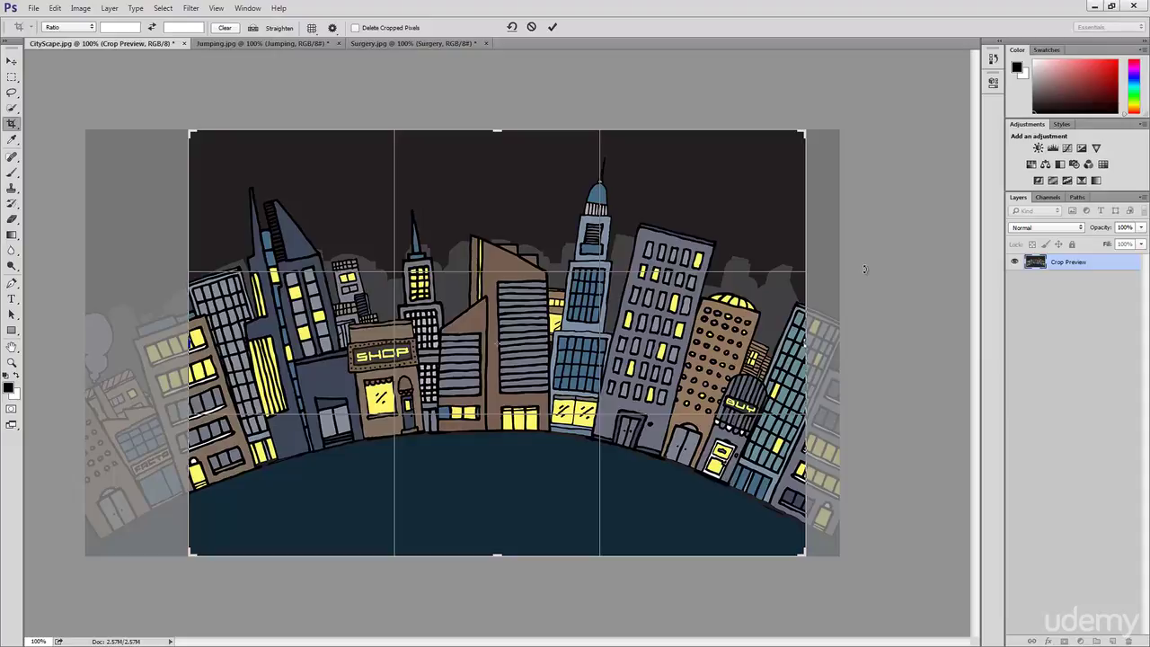
pyautogui.moveTo(865, 269); pyautogui.dragTo(865, 269)
pyautogui.moveTo(867, 280); pyautogui.dragTo(850, 420)
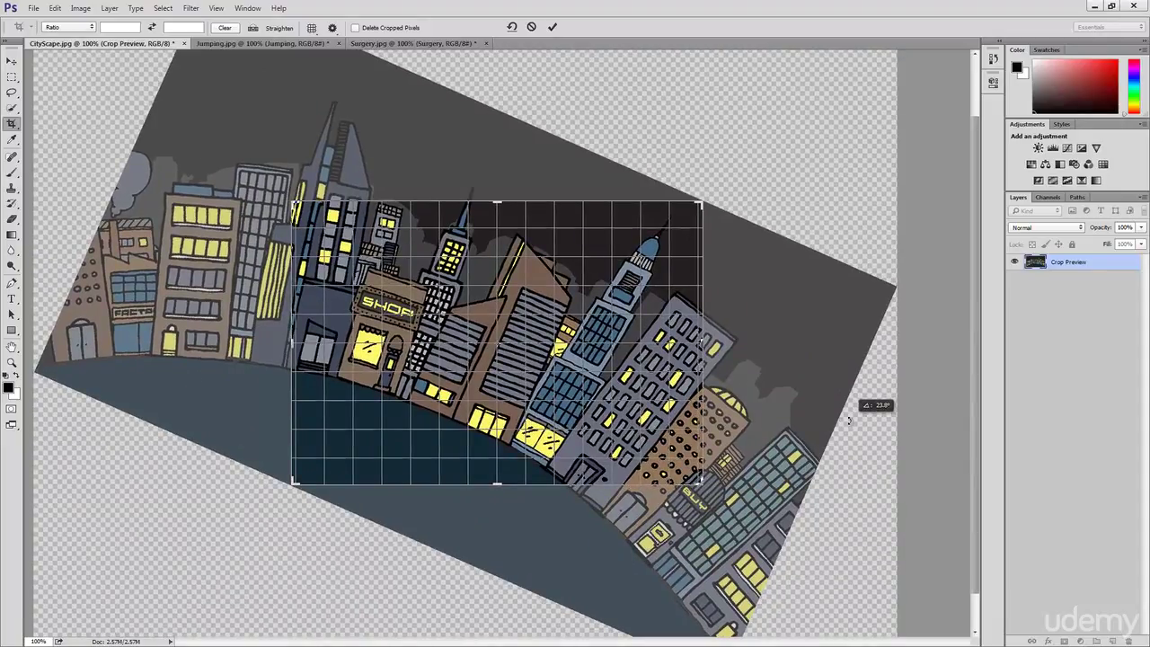
pyautogui.moveTo(850, 420); pyautogui.dragTo(791, 101)
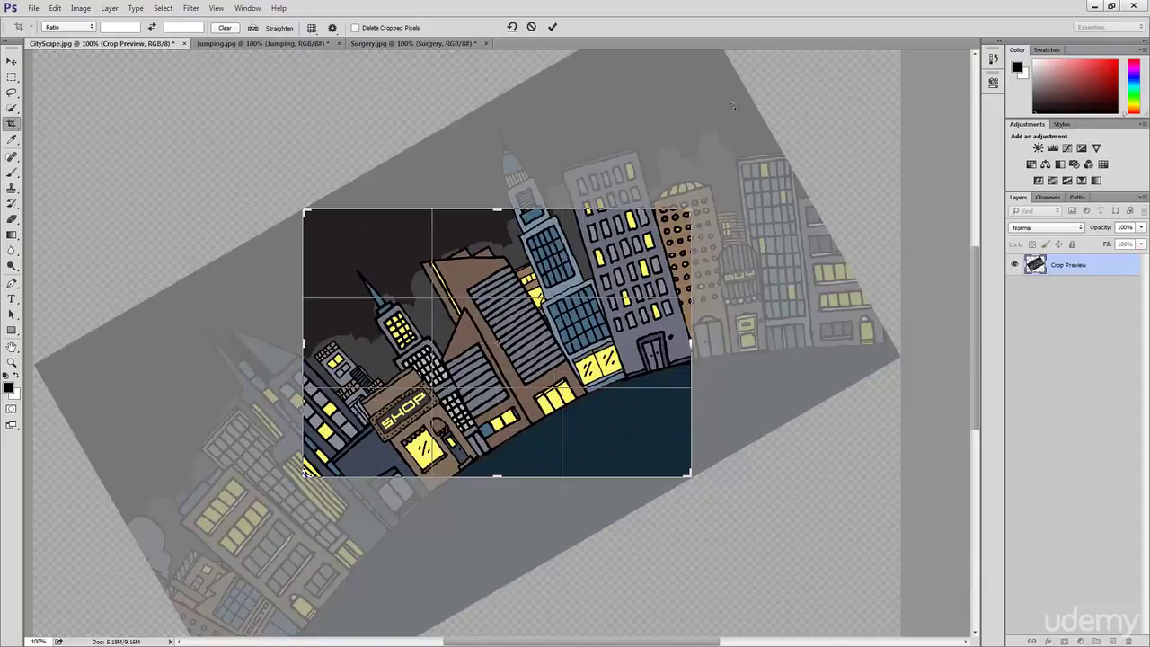
pyautogui.click(532, 28)
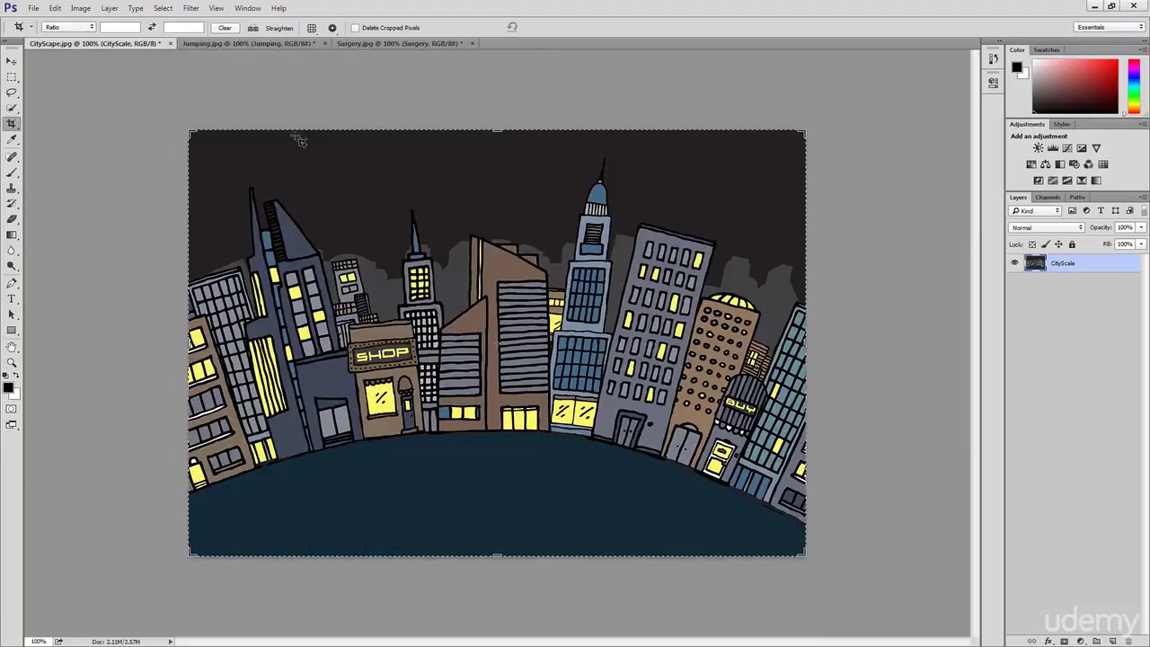
# Step: Perspective-crop the cityscape to a slanted four-corner area around the central buildings, widening its upper-right corner before applying
pyautogui.click(13, 124)
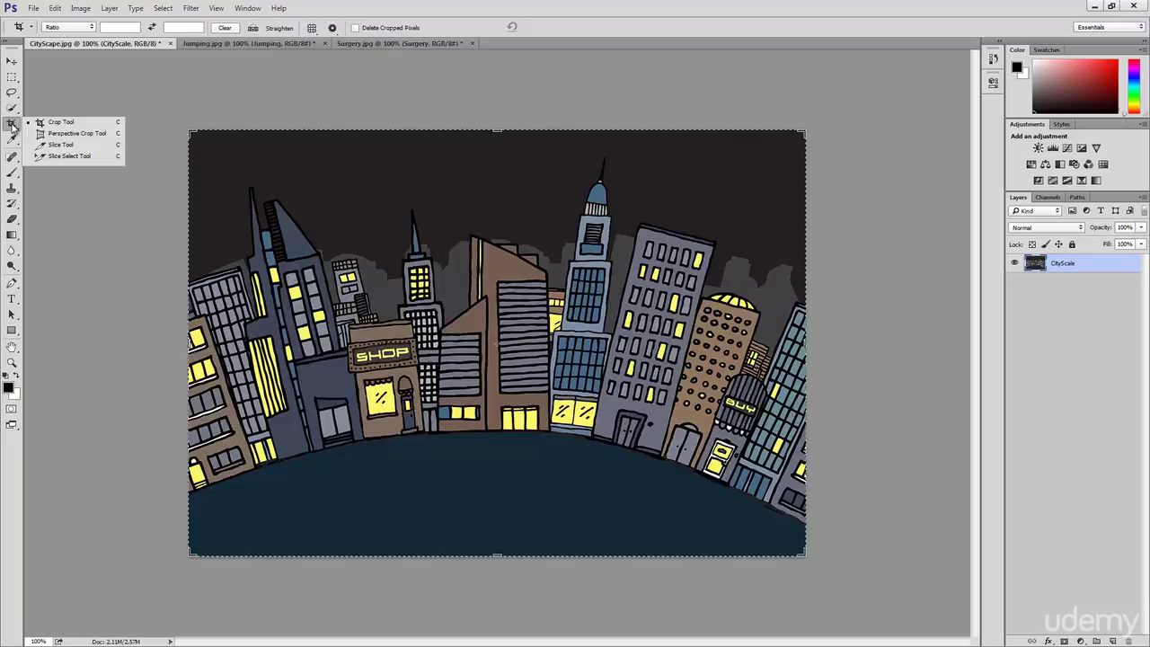
pyautogui.click(97, 134)
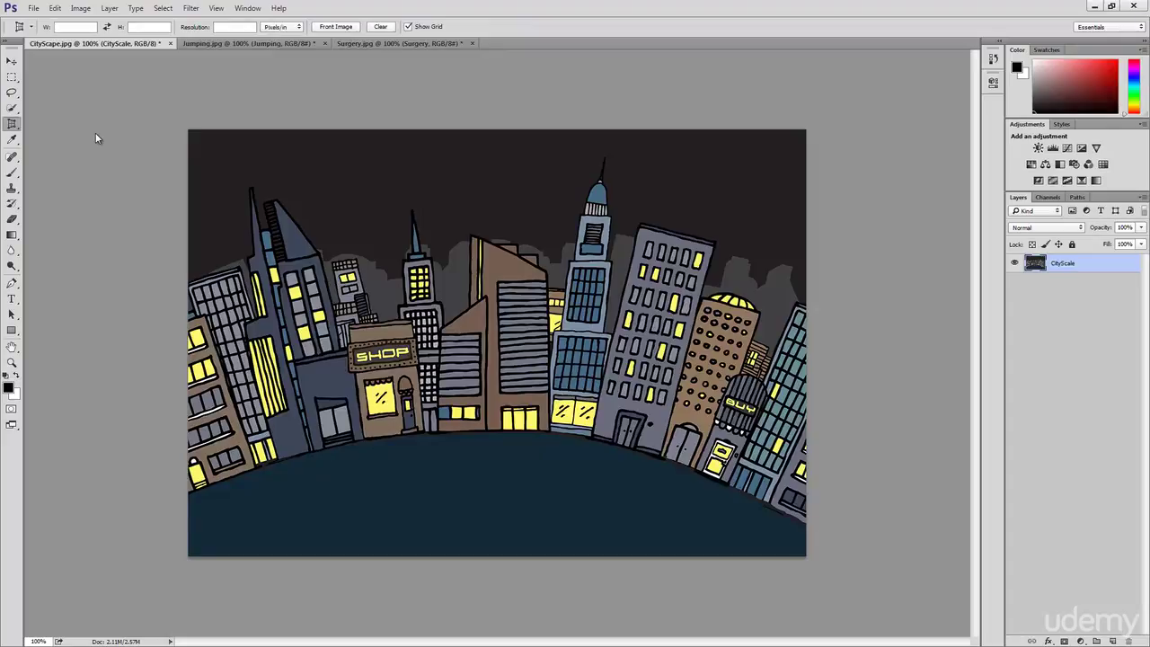
pyautogui.click(288, 156)
pyautogui.click(249, 423)
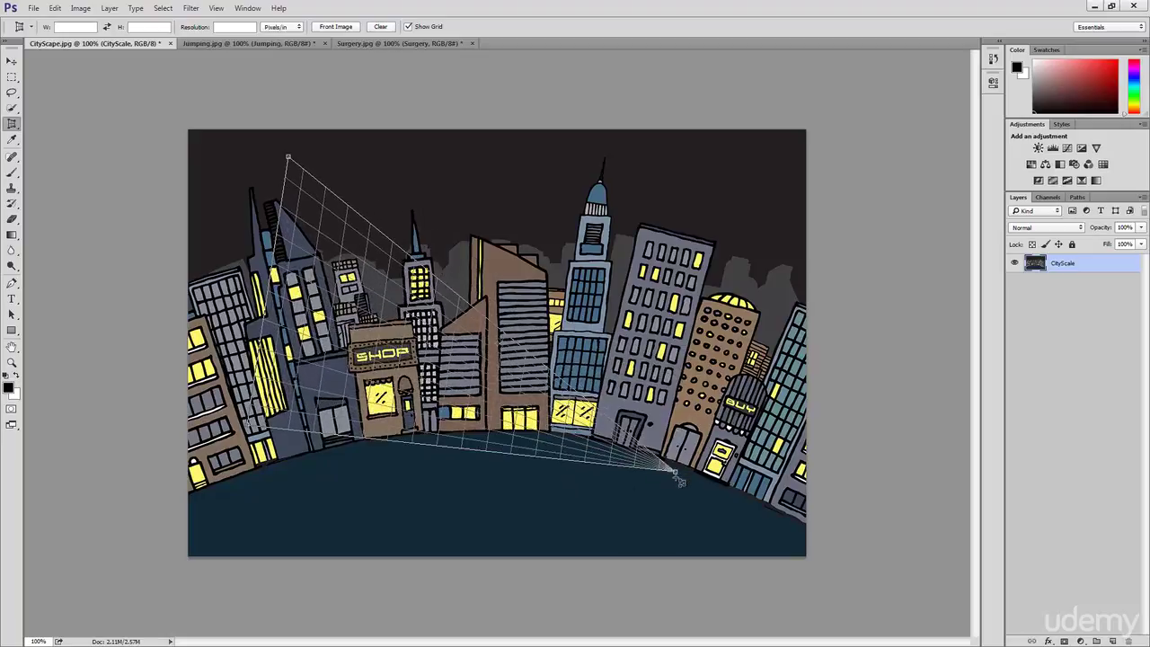
pyautogui.click(675, 477)
pyautogui.click(732, 226)
pyautogui.moveTo(733, 227); pyautogui.dragTo(782, 144)
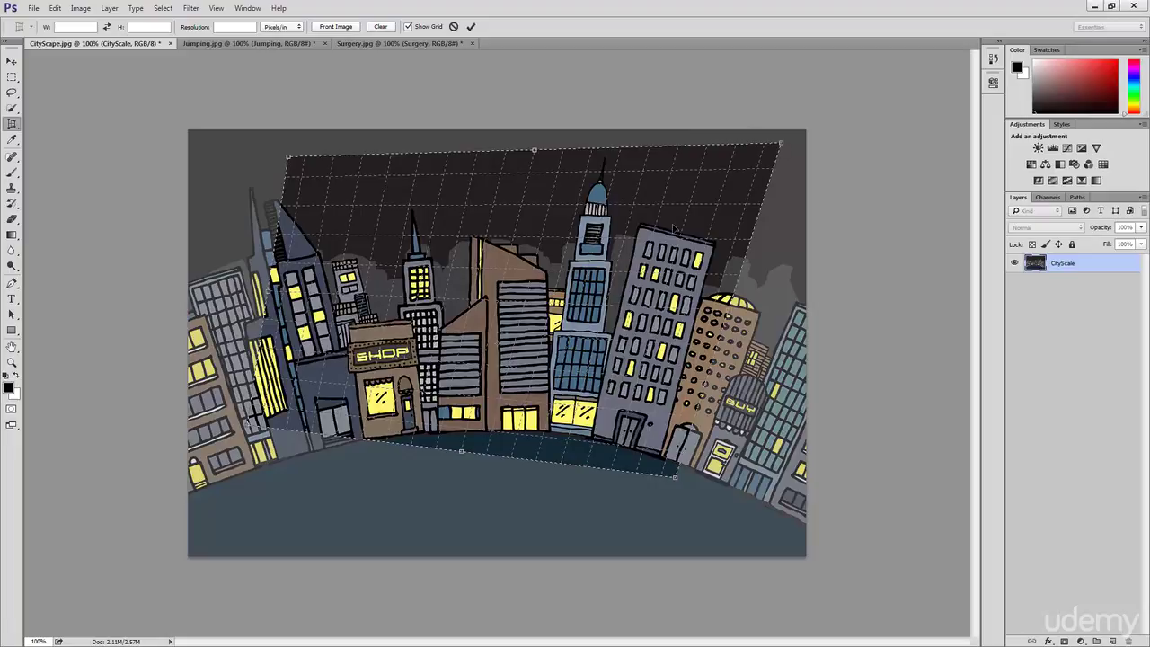
pyautogui.press('Return')
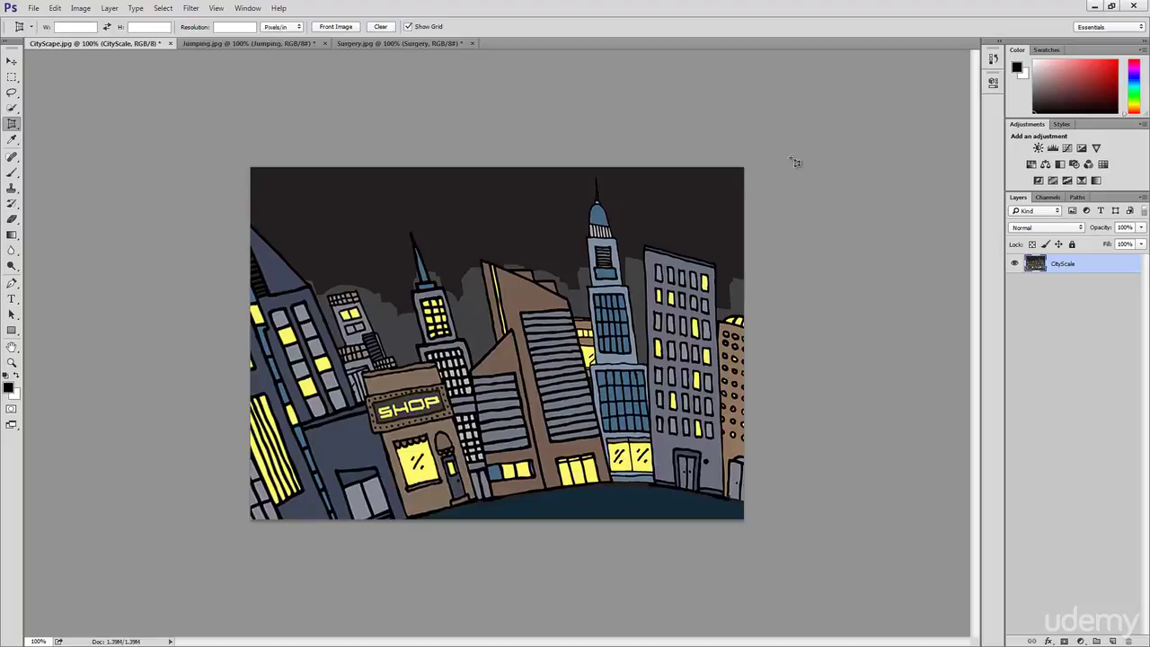
# Step: In Jumping.jpg, slice the upper row into one slice per jumping woman, extending the middle slice to meet the first
pyautogui.click(242, 45)
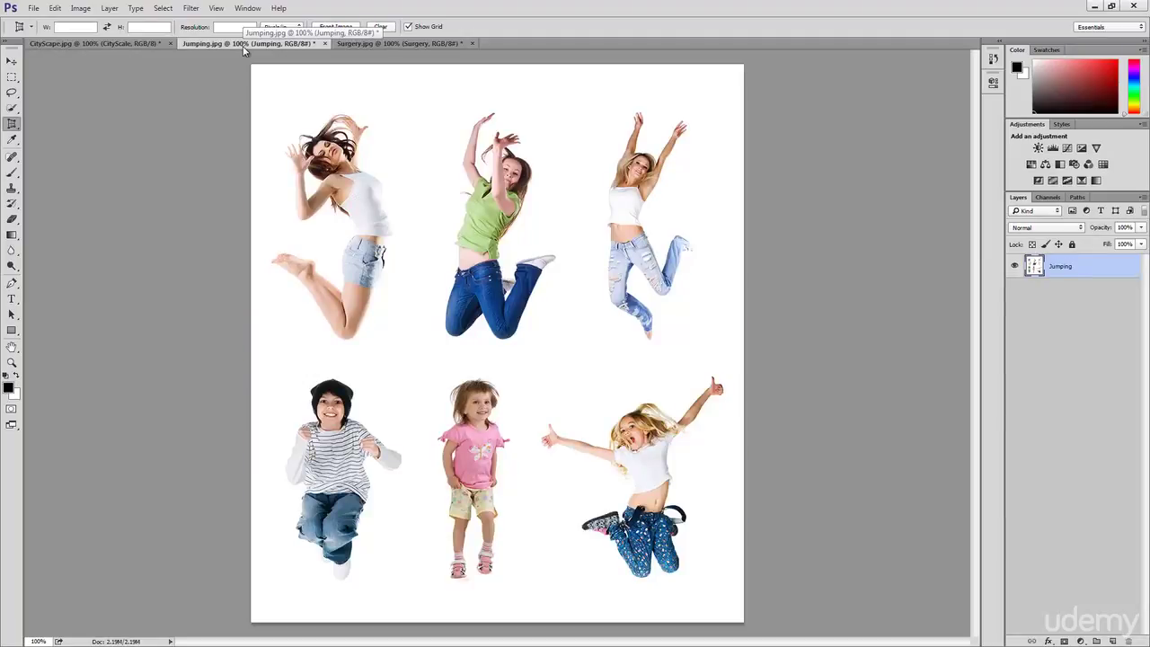
pyautogui.click(15, 128)
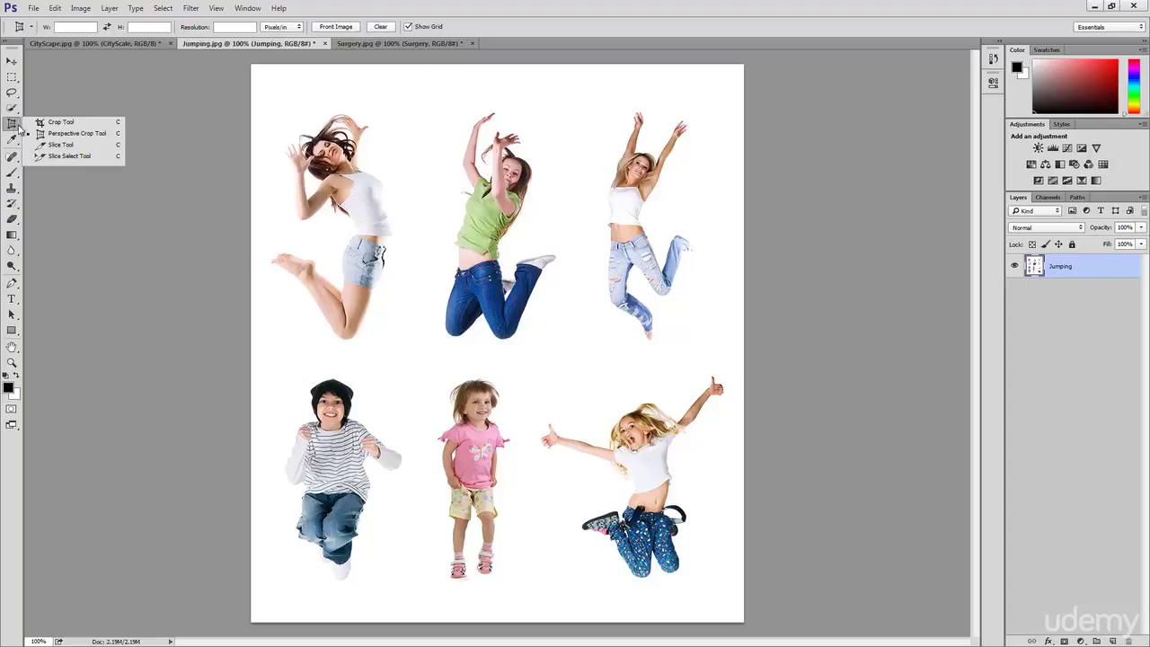
pyautogui.click(79, 150)
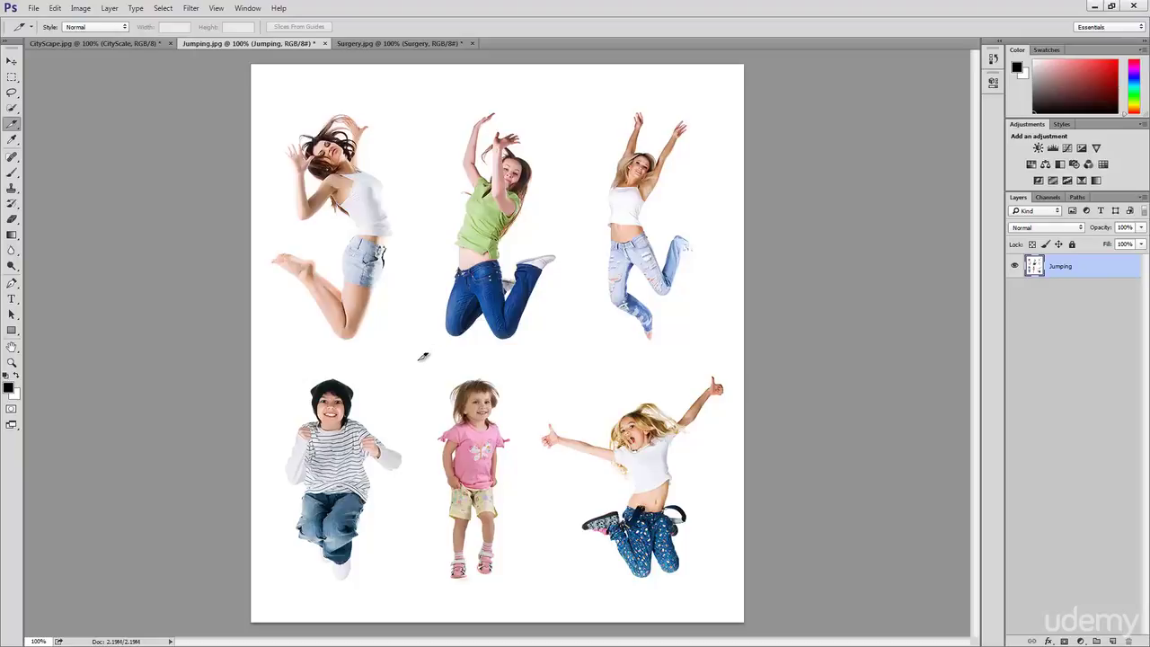
pyautogui.moveTo(418, 359); pyautogui.dragTo(259, 65)
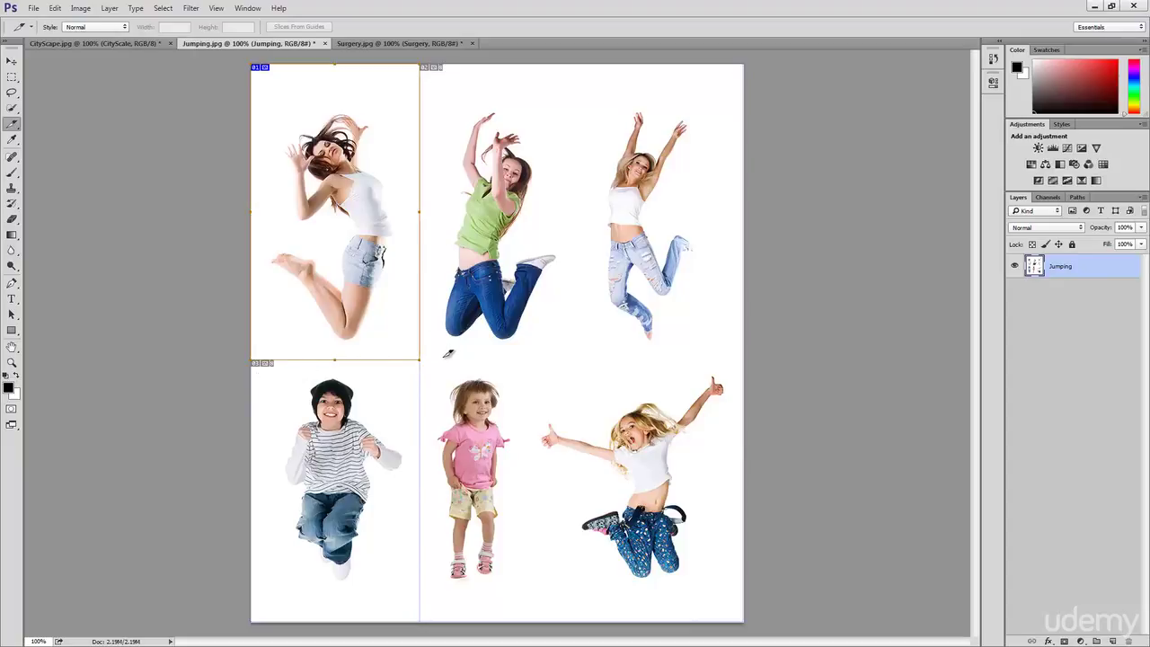
pyautogui.moveTo(448, 356); pyautogui.dragTo(583, 64)
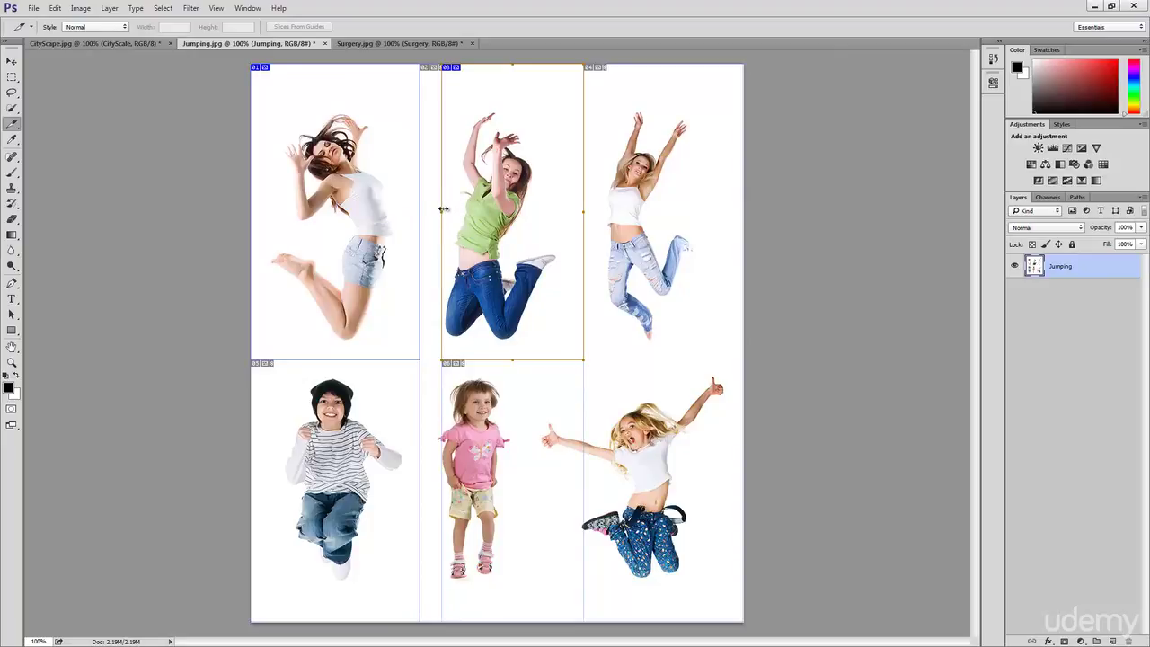
pyautogui.moveTo(443, 210); pyautogui.dragTo(427, 215)
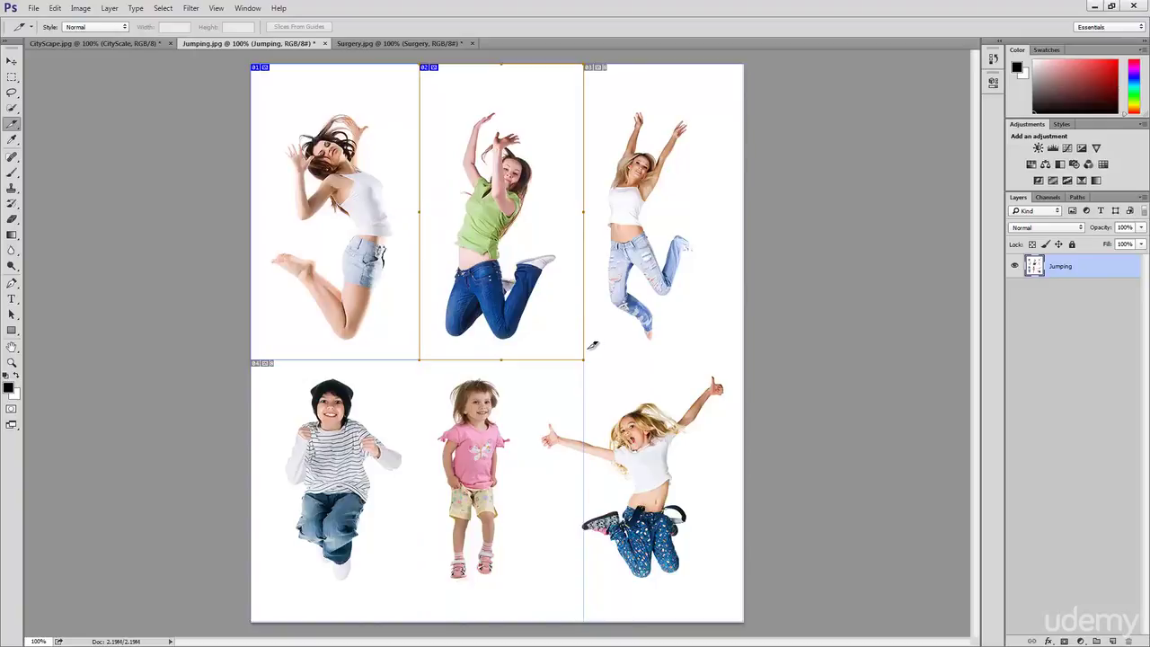
pyautogui.moveTo(587, 349); pyautogui.dragTo(746, 67)
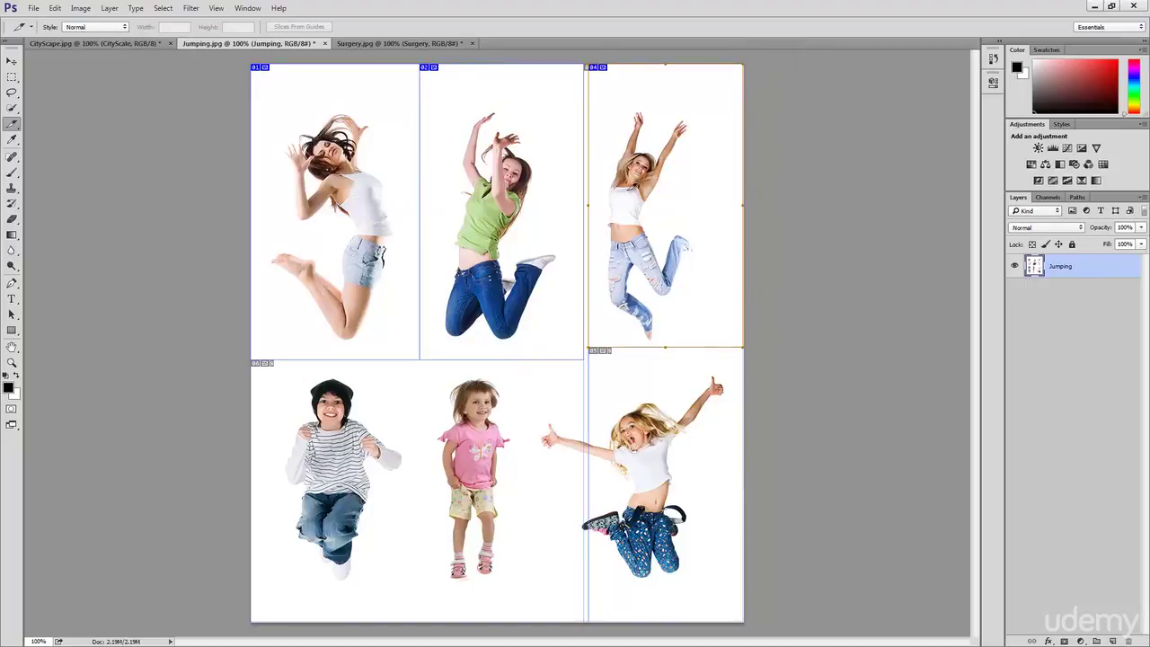
# Step: Slice the lower row of Jumping.jpg into three slices, one around each child, reaching down to the image's lower edge
pyautogui.moveTo(258, 363); pyautogui.dragTo(392, 547)
pyautogui.moveTo(418, 597); pyautogui.dragTo(426, 618)
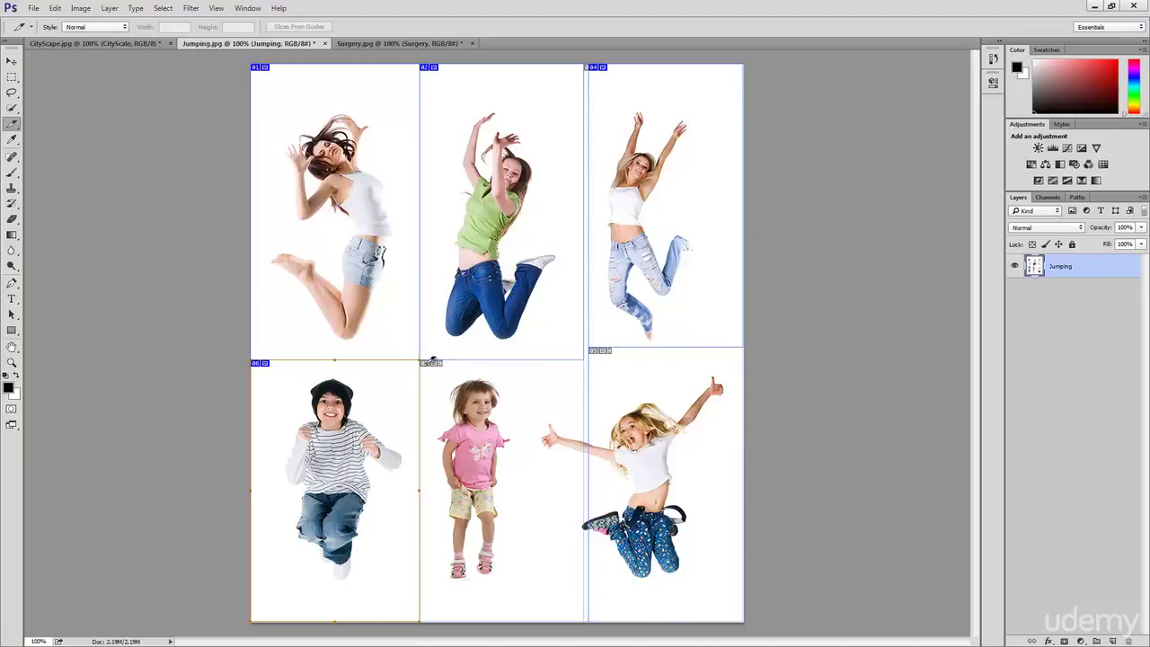
pyautogui.moveTo(430, 359); pyautogui.dragTo(528, 618)
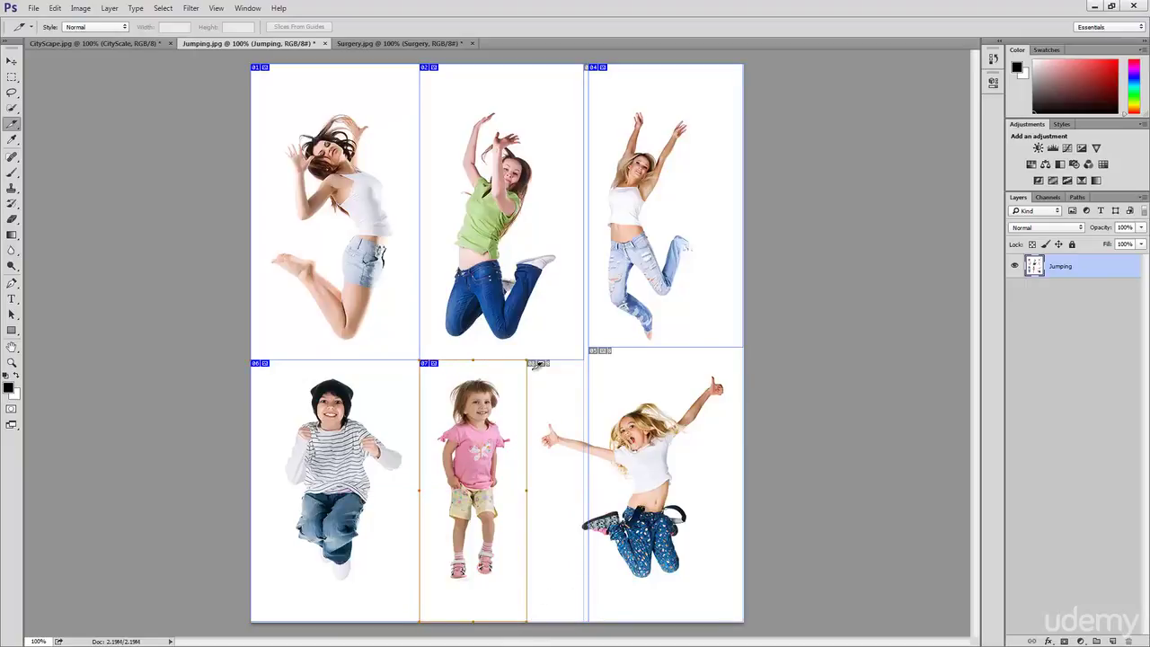
pyautogui.moveTo(527, 360); pyautogui.dragTo(745, 622)
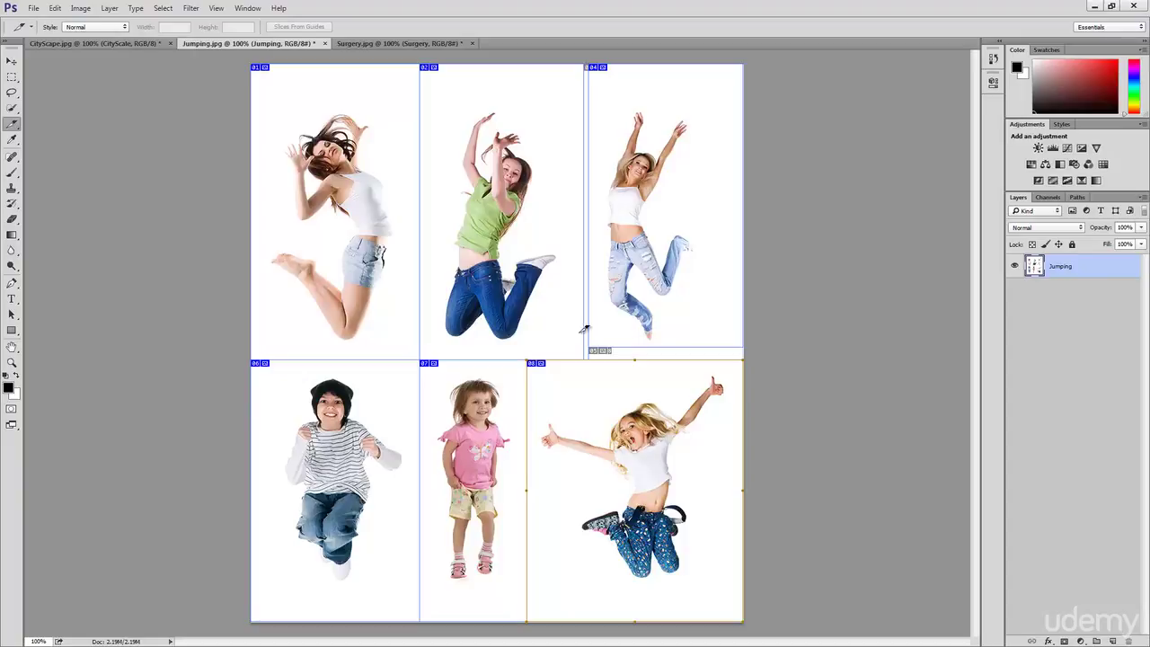
# Step: With the Slice Select tool, extend the third woman's slice to meet the middle woman's slice and the lower row
pyautogui.rightClick(12, 125)
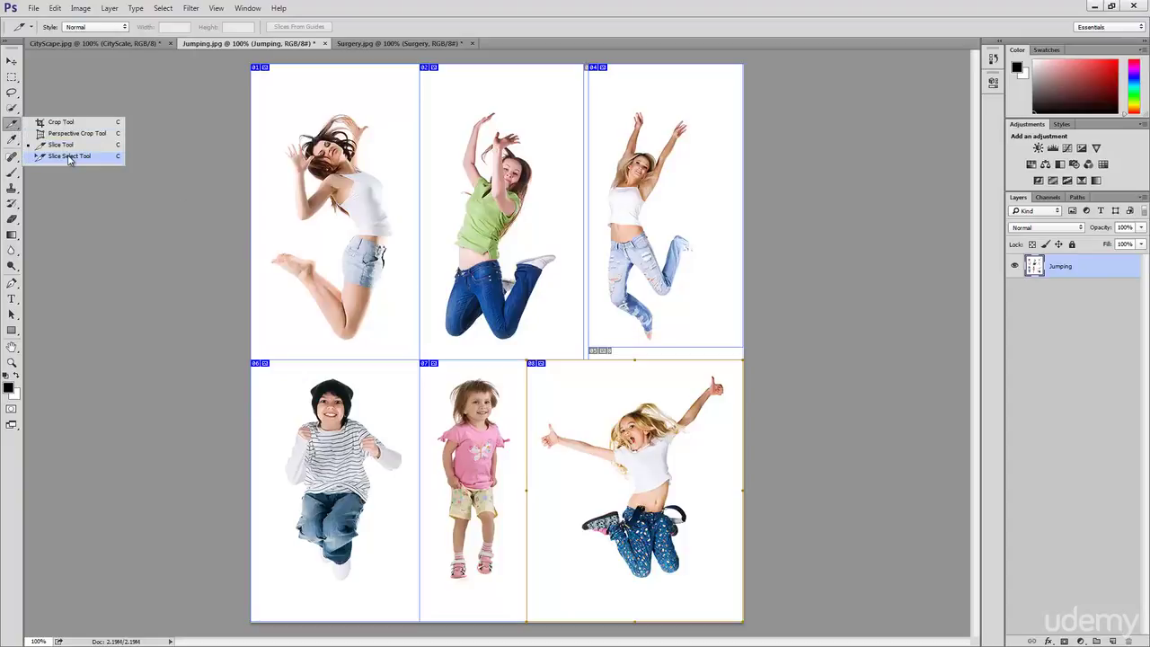
pyautogui.click(69, 156)
pyautogui.click(685, 303)
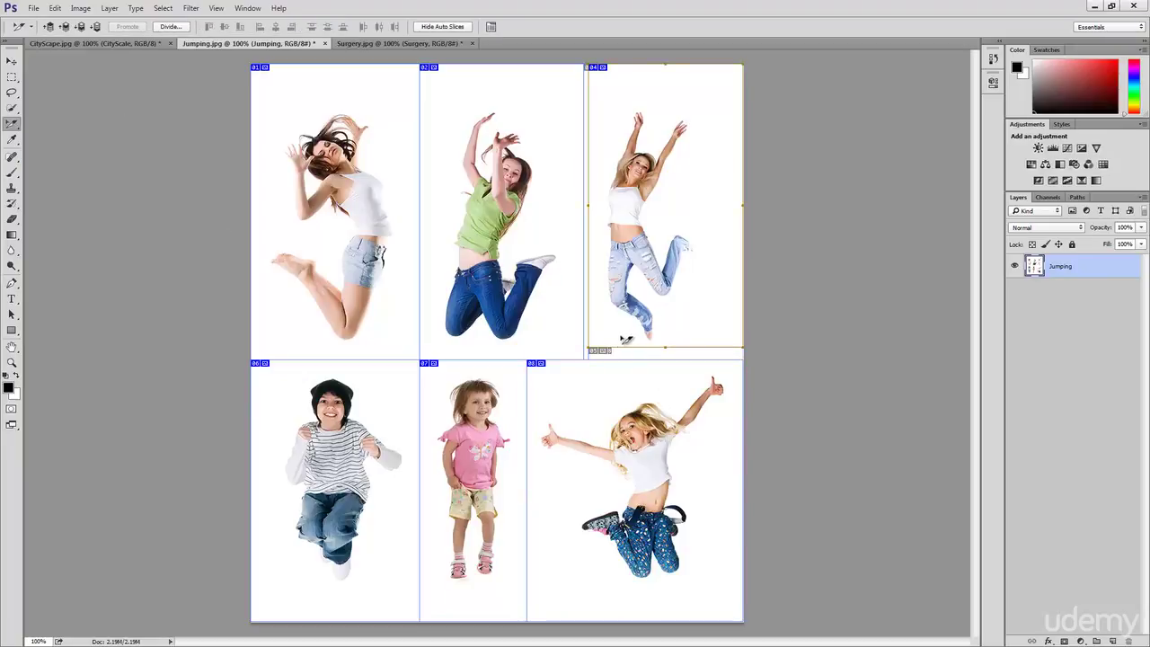
pyautogui.moveTo(588, 349); pyautogui.dragTo(586, 358)
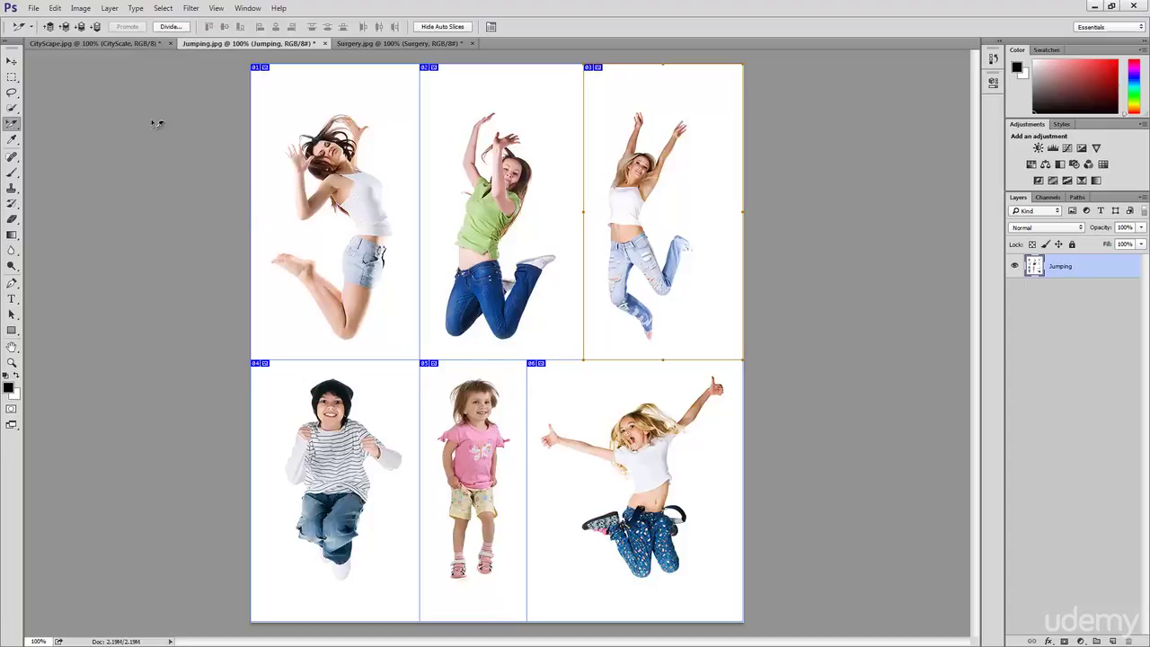
# Step: Examine the Save for Web export options for the sliced Jumping.jpg, and cancel without saving
pyautogui.click(35, 8)
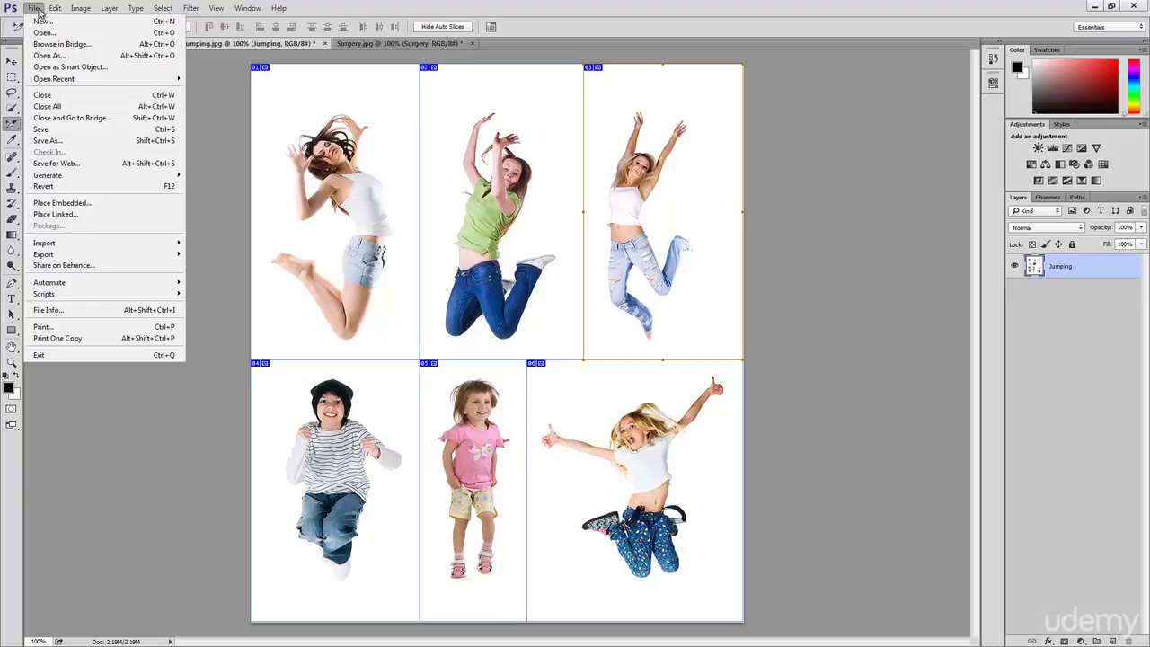
pyautogui.click(87, 168)
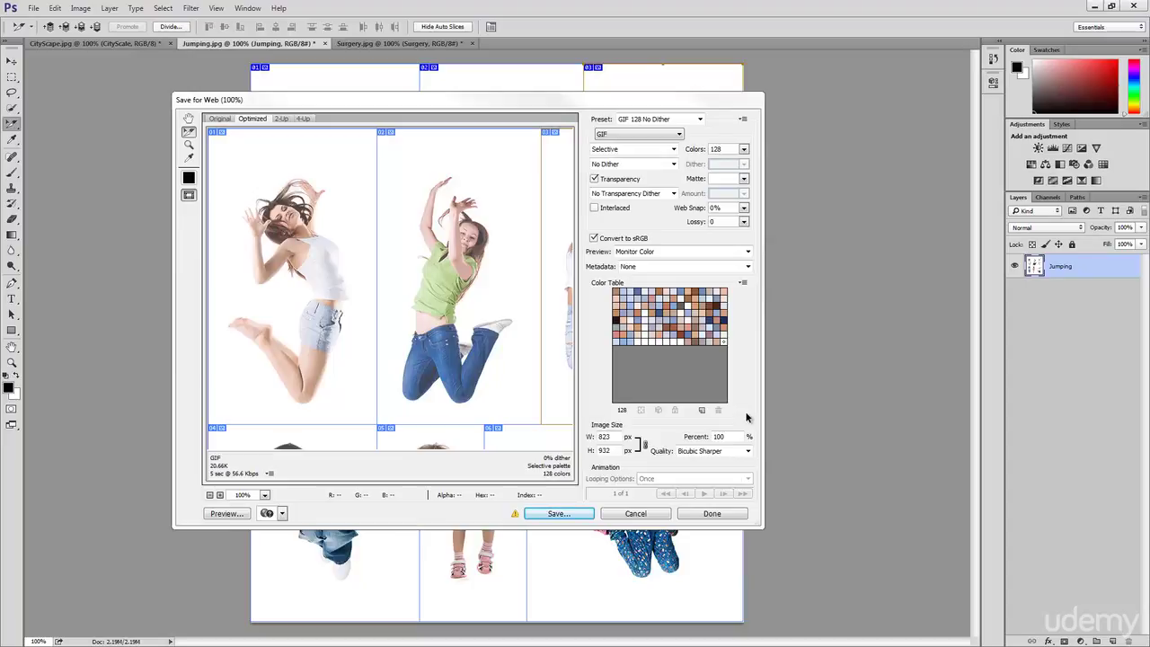
pyautogui.click(636, 514)
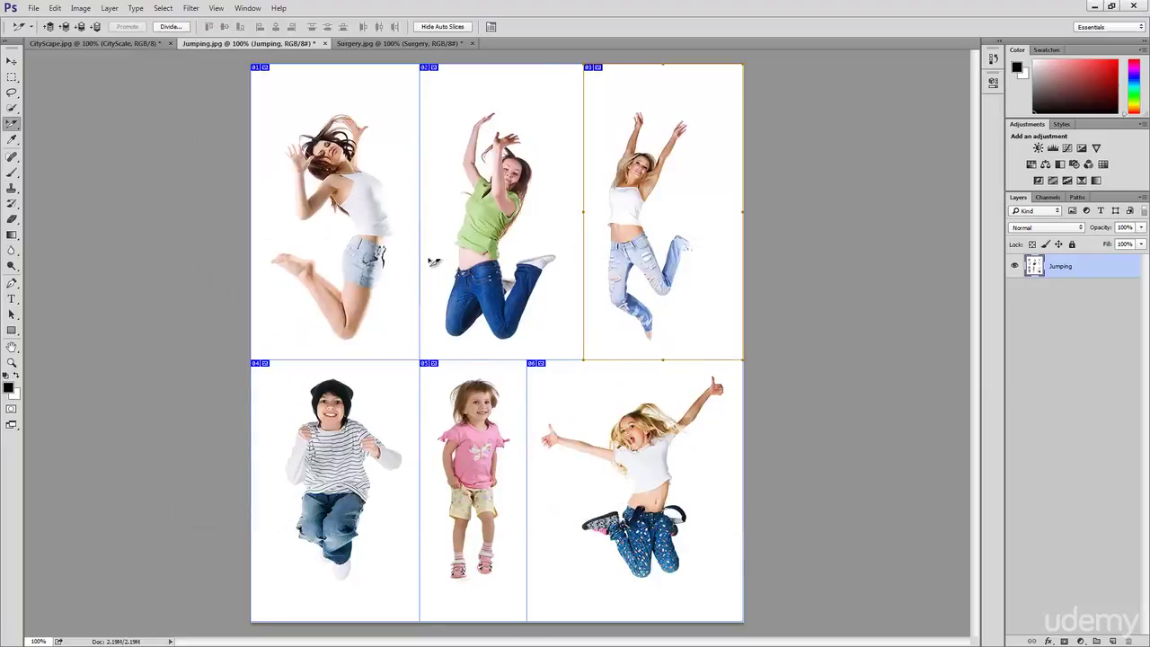
# Step: Close Jumping.jpg without saving its changes and switch to Surgery.jpg
pyautogui.click(322, 43)
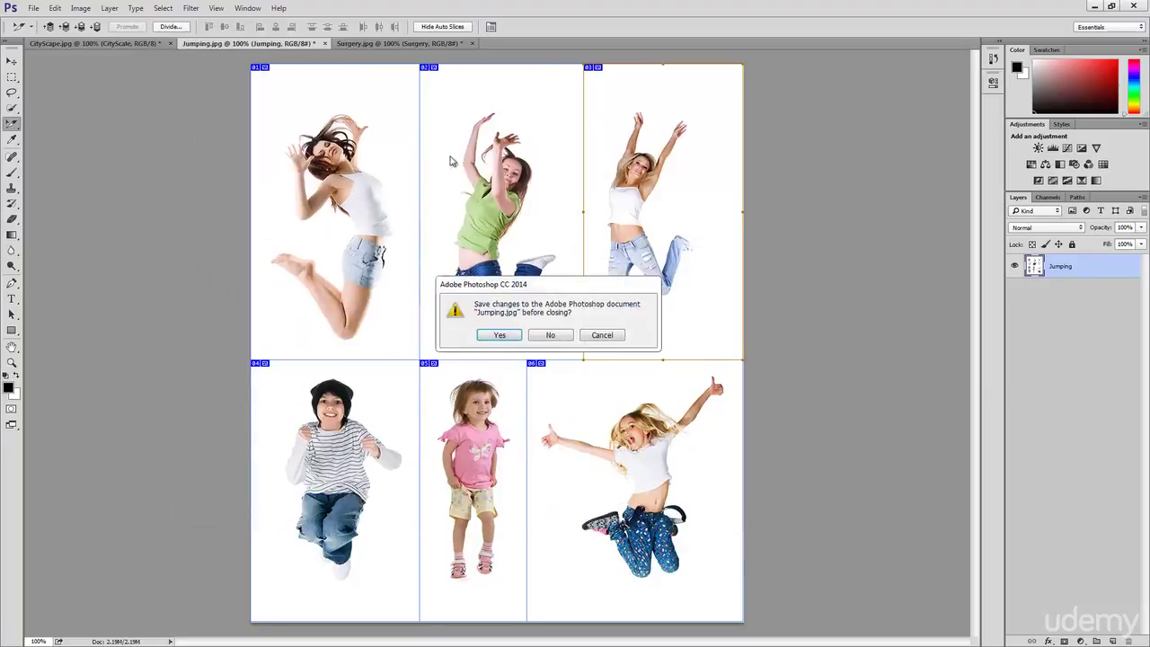
pyautogui.click(550, 335)
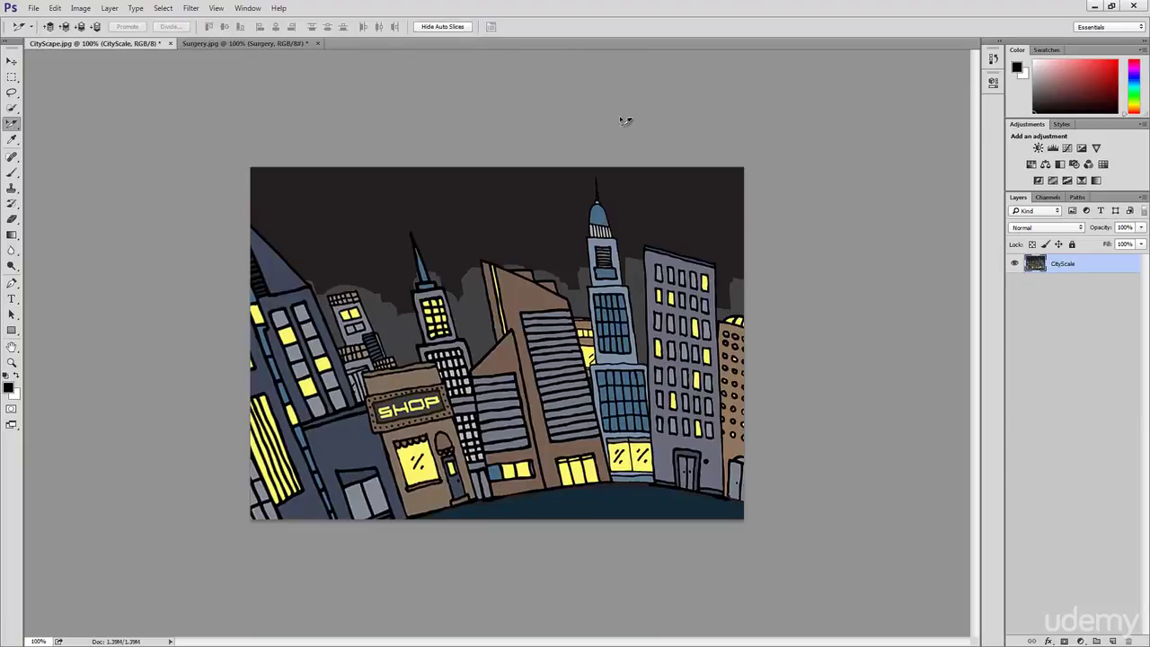
pyautogui.click(251, 45)
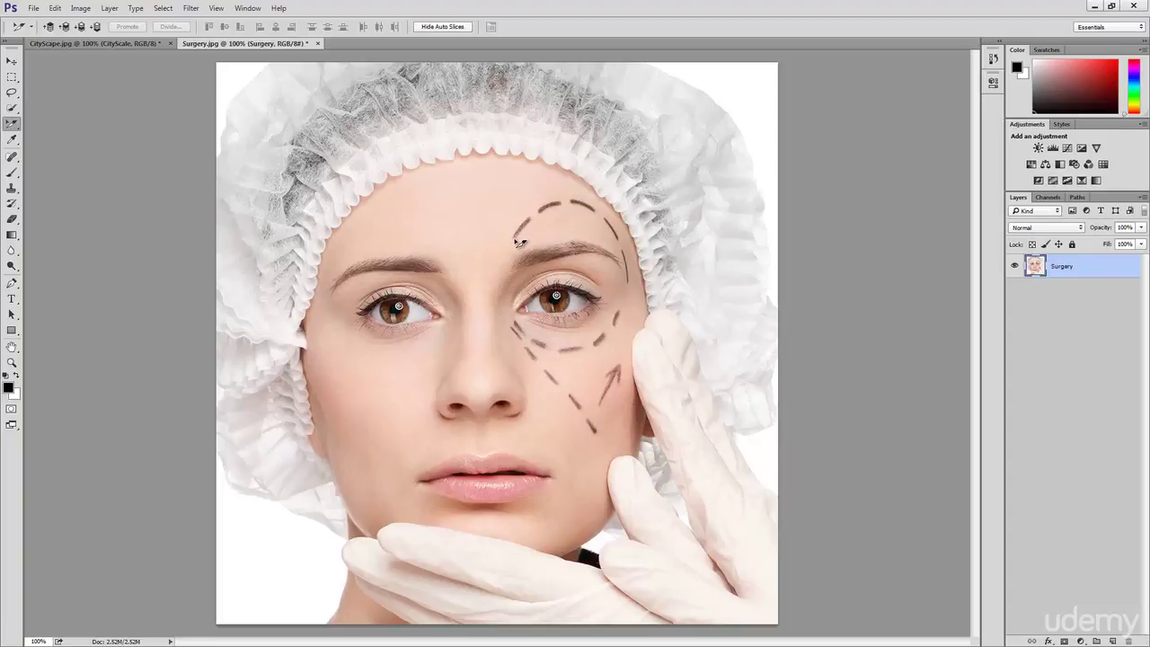
# Step: Use the content-aware Spot Healing Brush to remove the lower cheek dashes, a forehead dash and most of the eyebrow on the marked side
pyautogui.click(13, 159)
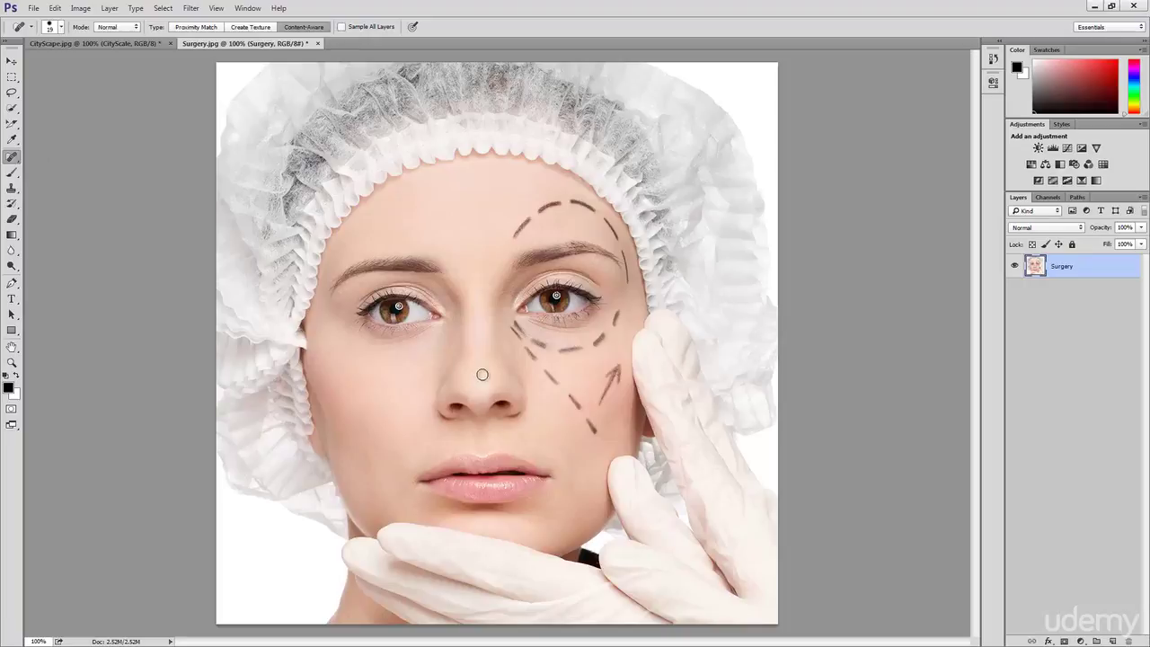
pyautogui.moveTo(582, 411); pyautogui.dragTo(569, 397)
pyautogui.moveTo(601, 433); pyautogui.dragTo(589, 418)
pyautogui.moveTo(539, 213); pyautogui.dragTo(568, 206)
pyautogui.moveTo(575, 318); pyautogui.dragTo(574, 320)
pyautogui.moveTo(596, 293)
pyautogui.mouseDown()
pyautogui.moveTo(553, 284)
pyautogui.moveTo(505, 258)
pyautogui.moveTo(622, 264)
pyautogui.moveTo(554, 251)
pyautogui.moveTo(529, 266)
pyautogui.mouseUp()
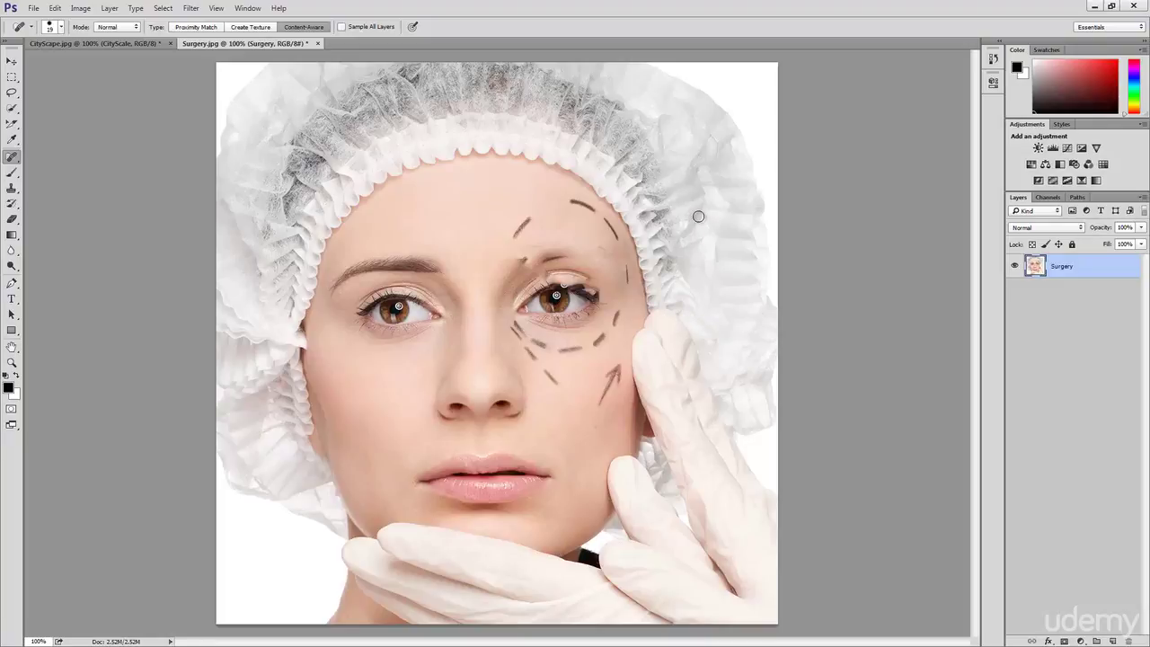
# Step: Paint out the slanted dash above the inner end of the marked-side eyebrow with the Healing Brush
pyautogui.rightClick(11, 159)
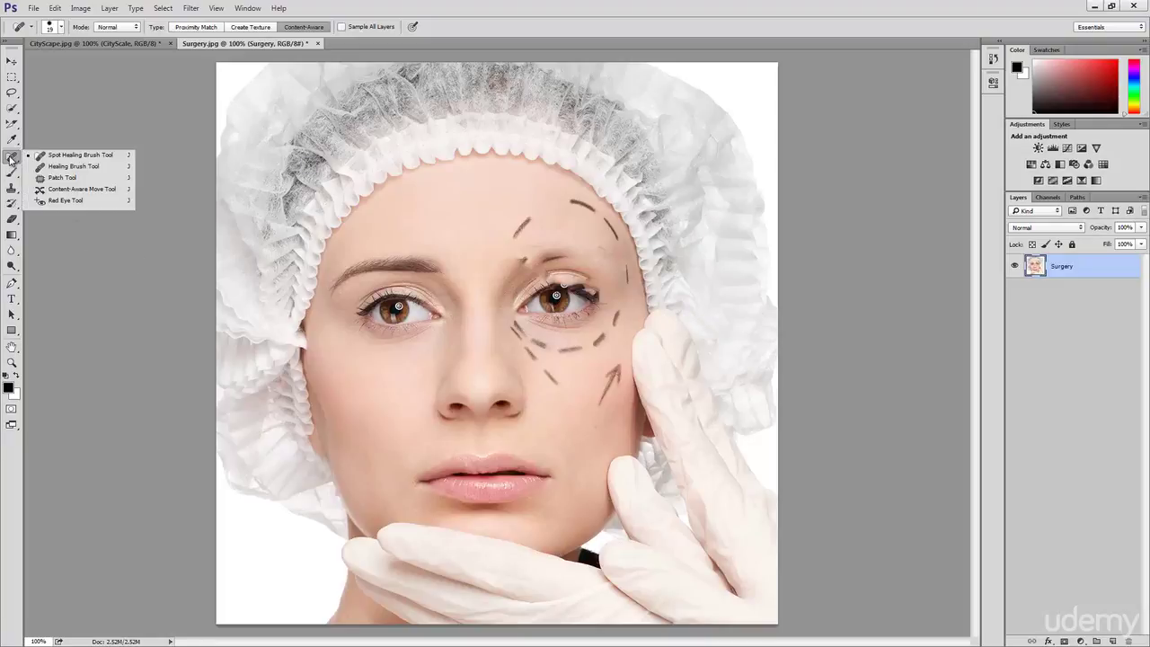
pyautogui.click(74, 166)
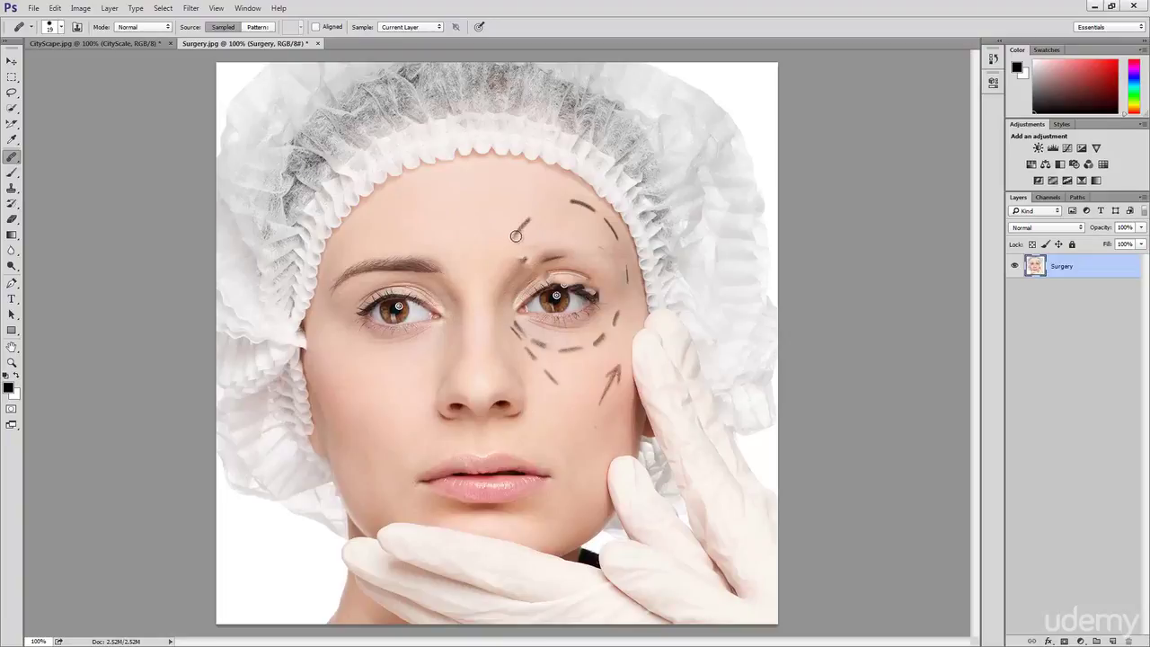
pyautogui.moveTo(516, 238); pyautogui.dragTo(528, 219)
# Step: Cover the intact eyebrow on the unmarked side with forehead skin using the Patch tool, and deselect
pyautogui.rightClick(11, 157)
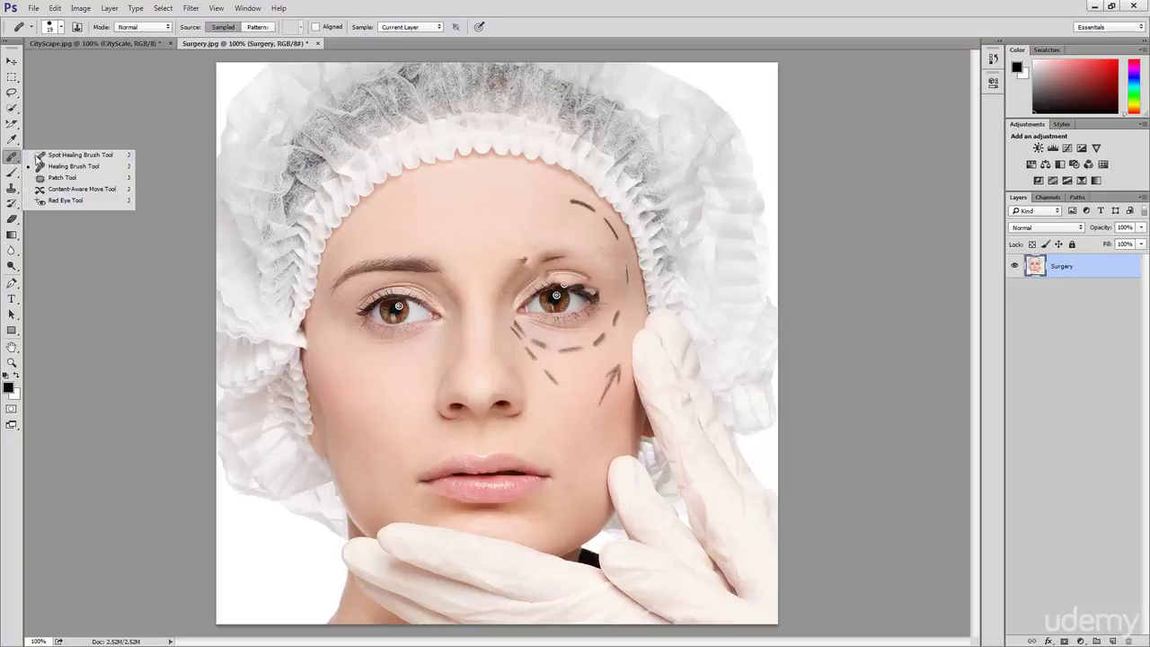
pyautogui.click(83, 177)
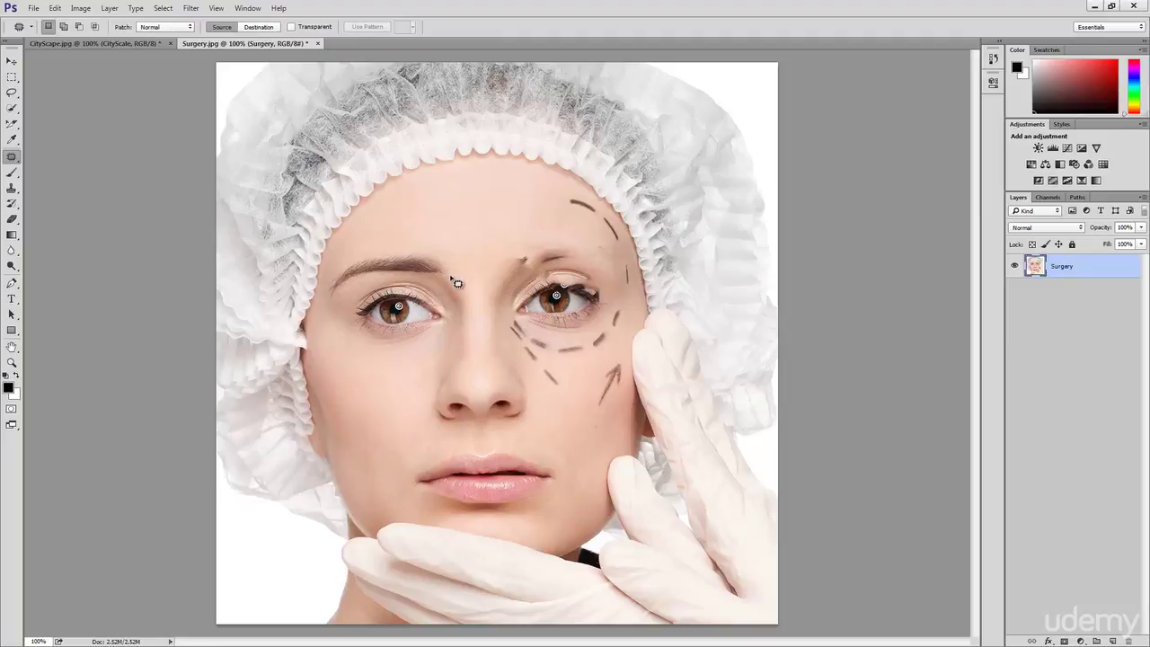
pyautogui.moveTo(448, 267)
pyautogui.mouseDown()
pyautogui.moveTo(405, 246)
pyautogui.moveTo(344, 261)
pyautogui.moveTo(323, 298)
pyautogui.moveTo(338, 308)
pyautogui.moveTo(364, 277)
pyautogui.moveTo(458, 279)
pyautogui.moveTo(434, 268)
pyautogui.moveTo(441, 230)
pyautogui.moveTo(474, 196)
pyautogui.mouseUp()
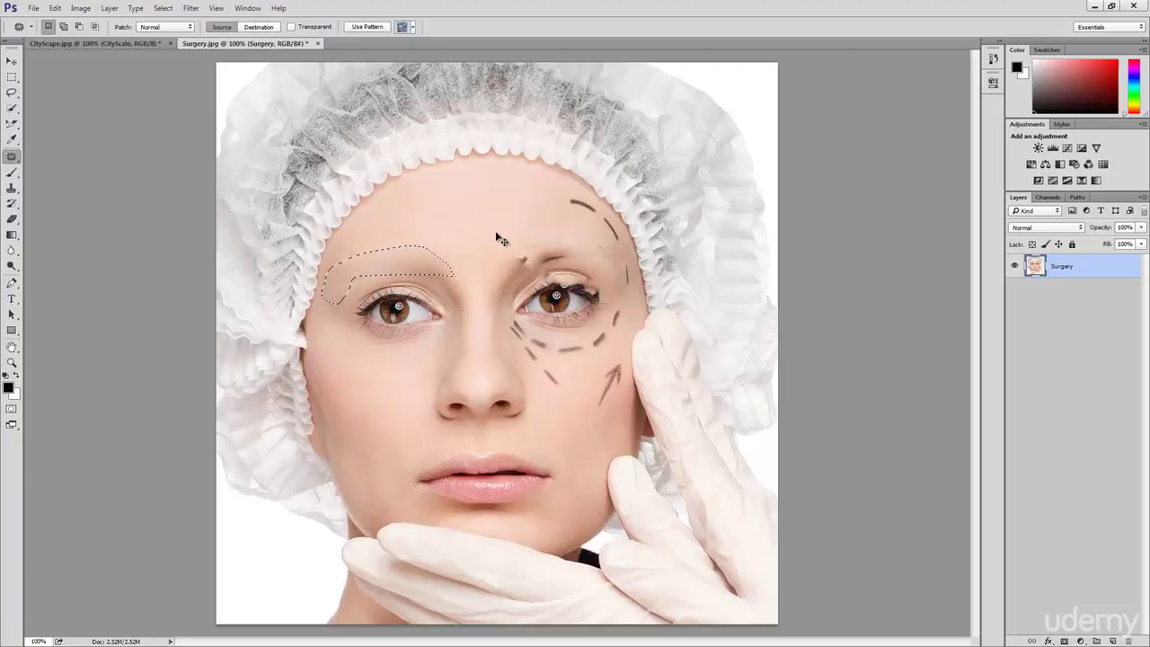
pyautogui.hotkey('ctrl', 'd')
# Step: Outline the lips with a loose lasso selection and relocate them to the middle of the forehead with Content-Aware Move
pyautogui.click(12, 159)
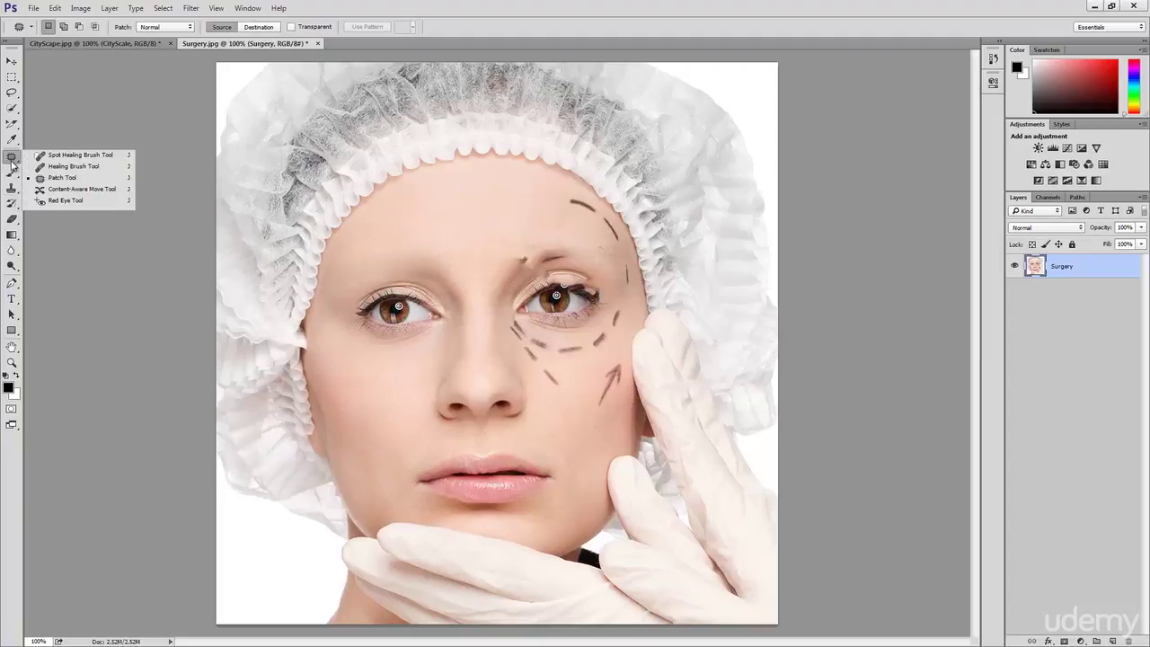
pyautogui.click(95, 190)
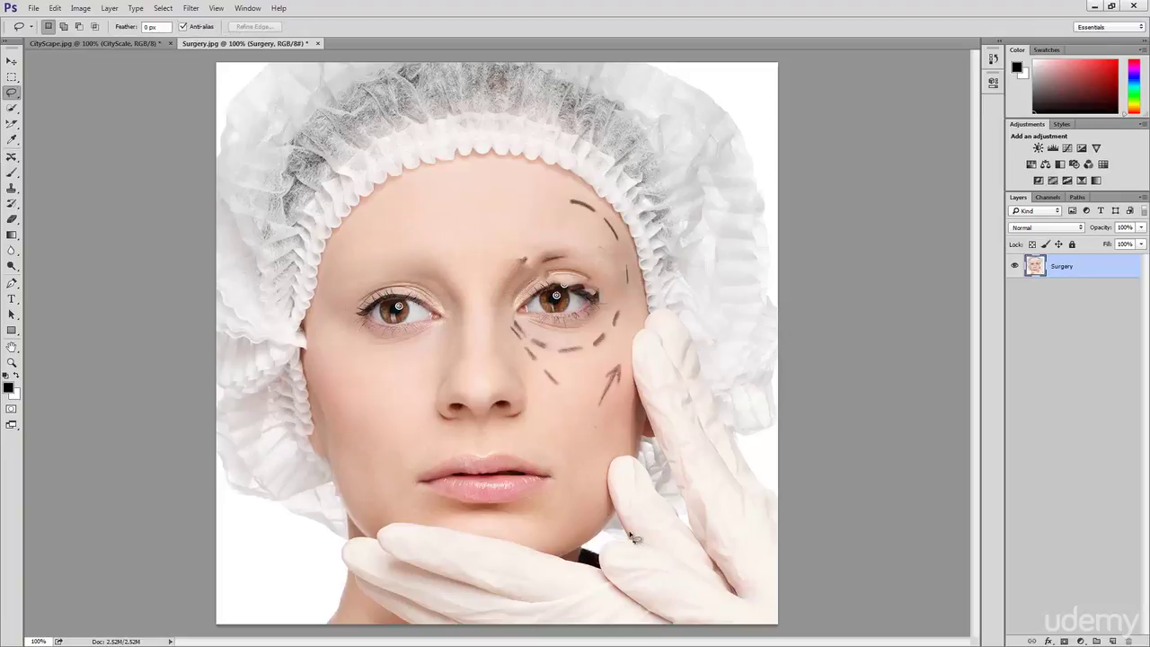
pyautogui.moveTo(568, 481)
pyautogui.mouseDown()
pyautogui.moveTo(512, 444)
pyautogui.moveTo(470, 447)
pyautogui.moveTo(404, 473)
pyautogui.moveTo(402, 504)
pyautogui.moveTo(426, 525)
pyautogui.moveTo(490, 528)
pyautogui.moveTo(554, 516)
pyautogui.moveTo(568, 487)
pyautogui.mouseUp()
pyautogui.click(11, 157)
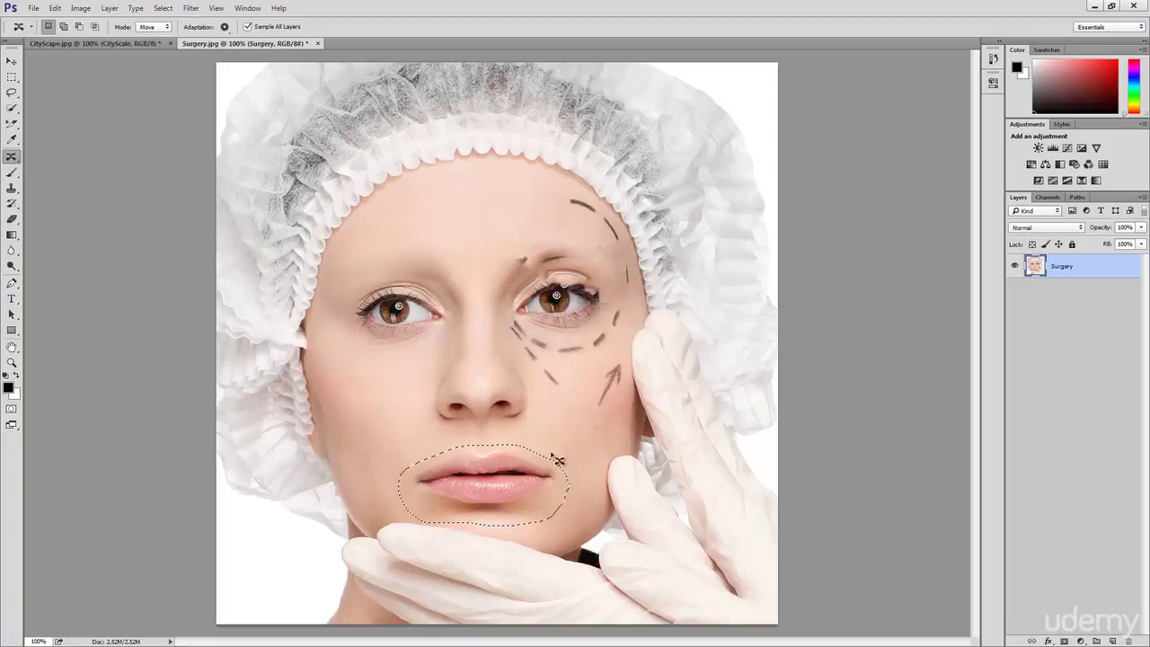
pyautogui.moveTo(481, 486); pyautogui.dragTo(470, 212)
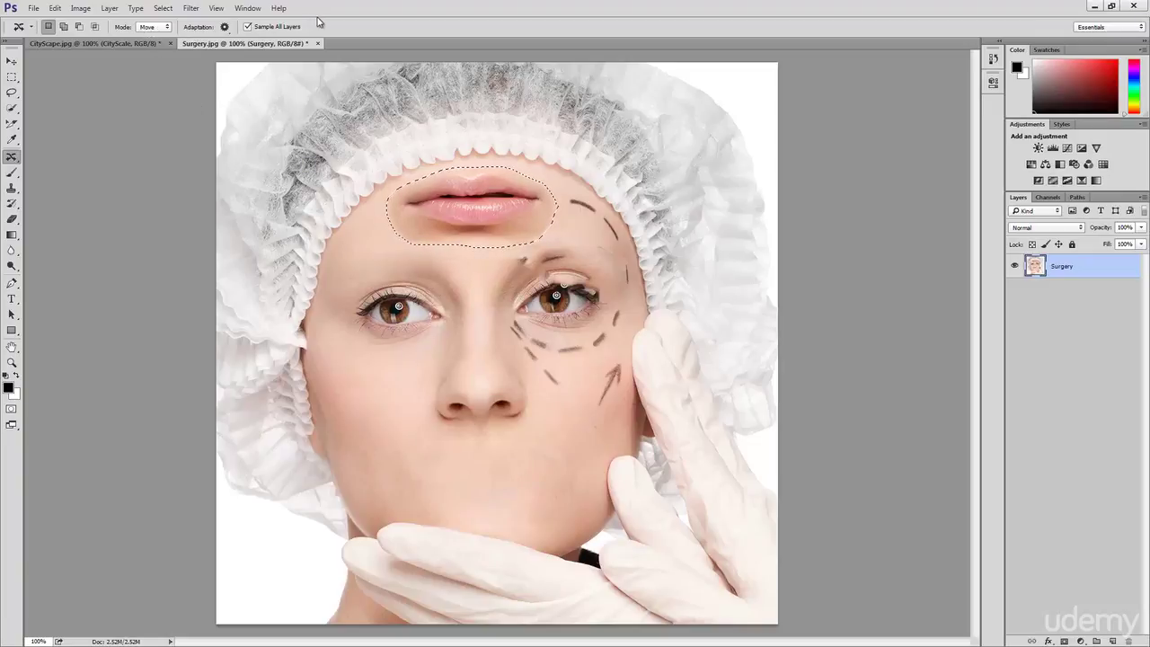
# Step: Set the Content-Aware Move color adaptation to 10 for the relocated lips, keeping structure at 3, and deselect
pyautogui.click(229, 31)
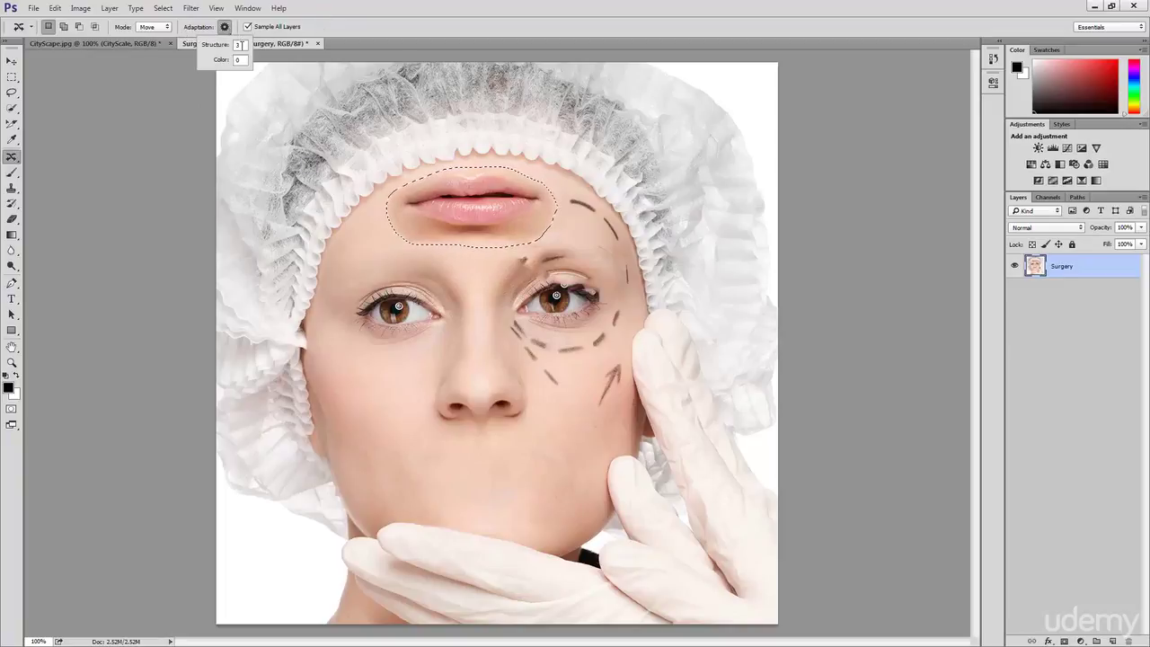
pyautogui.doubleClick(241, 45)
pyautogui.doubleClick(243, 59)
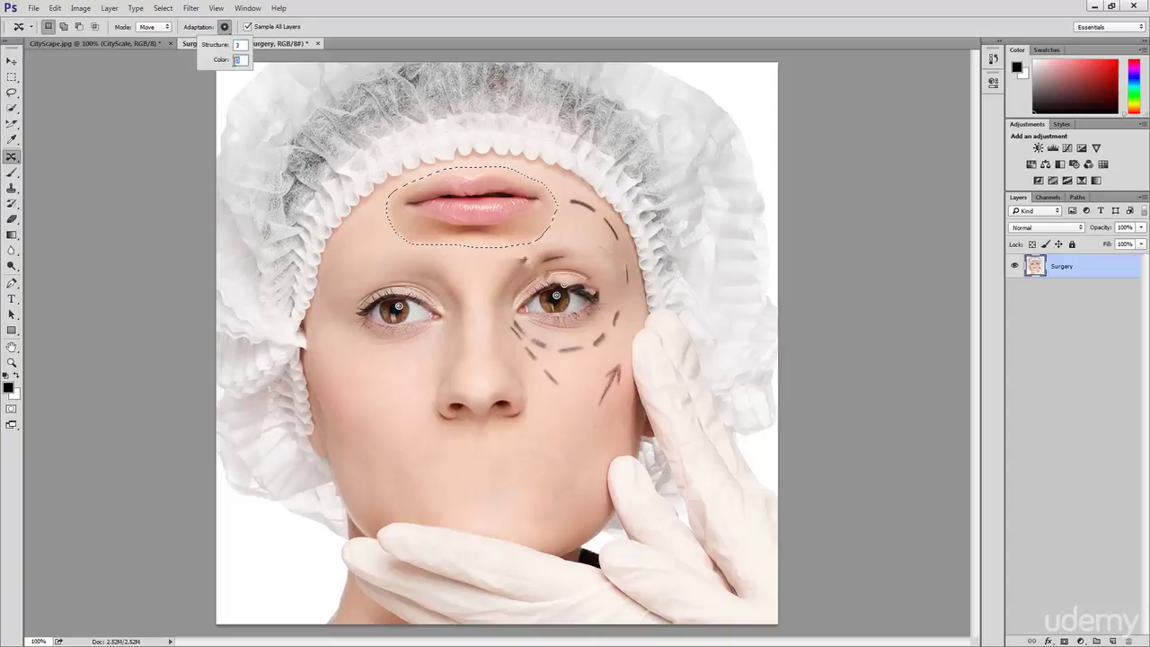
pyautogui.click(244, 44)
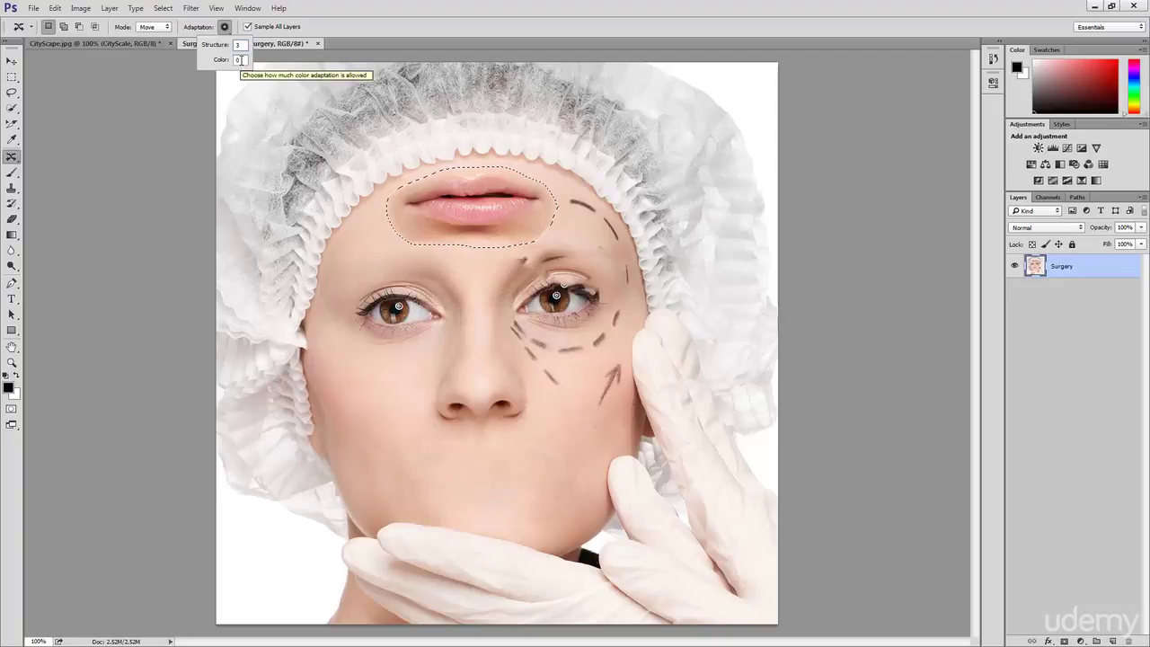
pyautogui.click(240, 61)
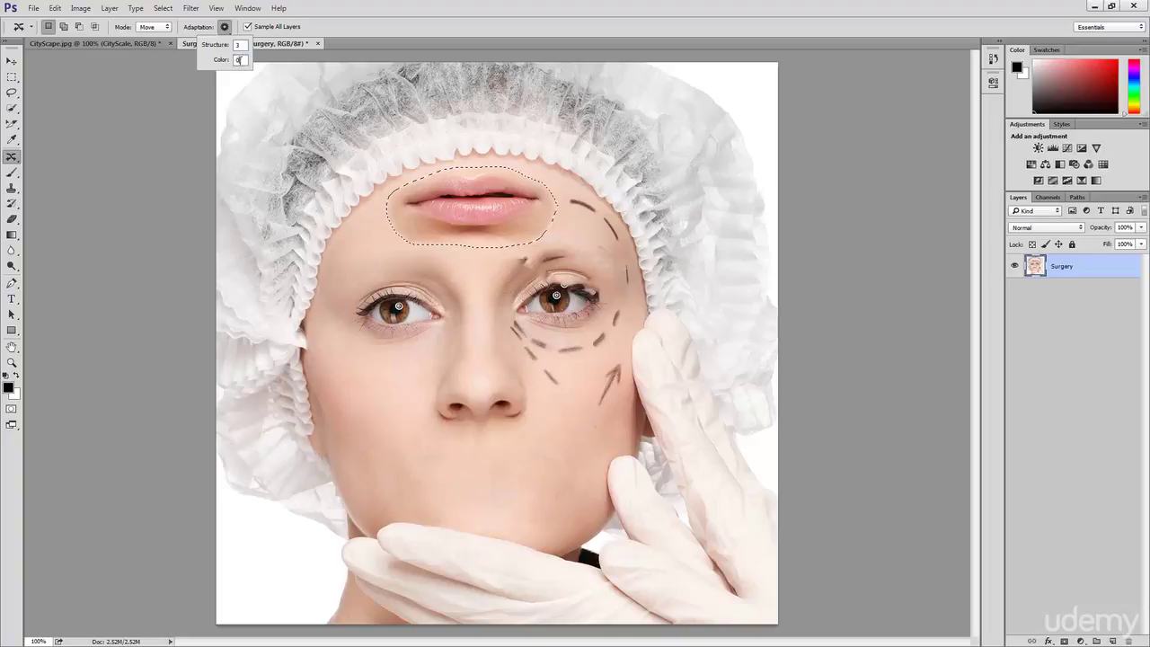
pyautogui.doubleClick(239, 61)
pyautogui.write('4')
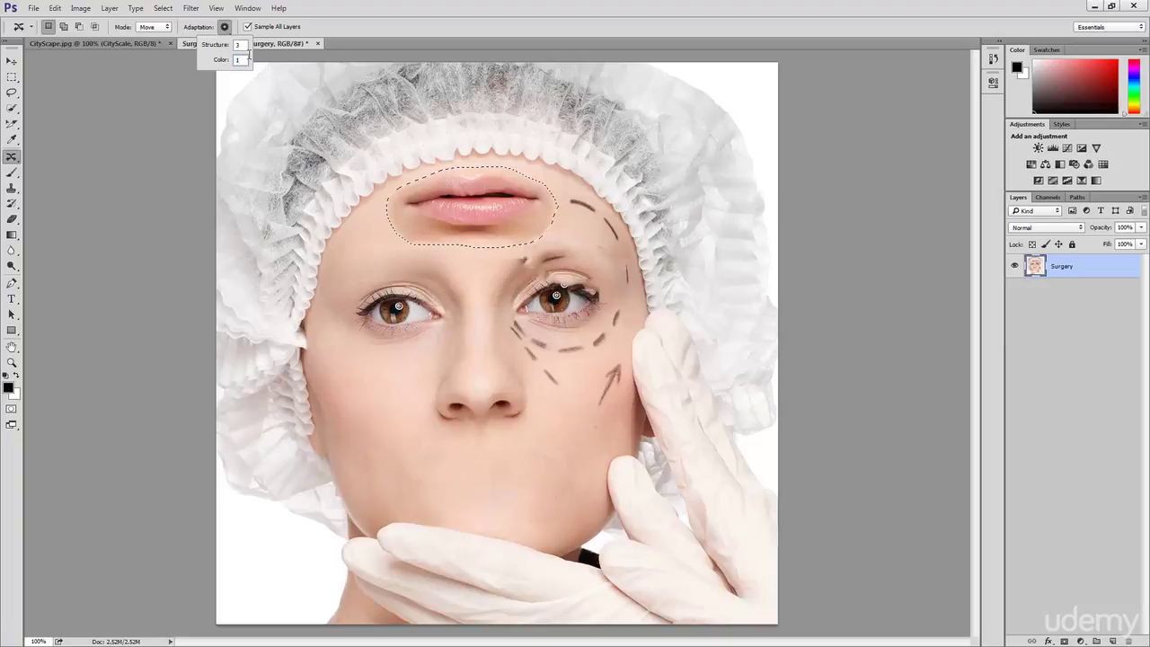
pyautogui.write('0')
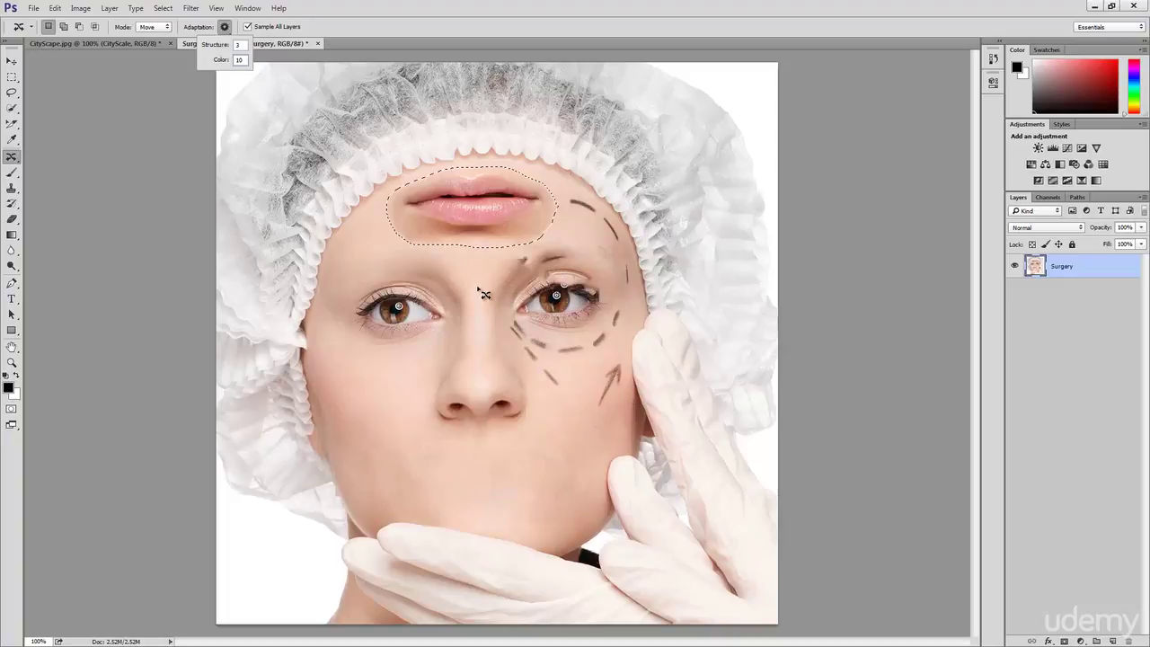
pyautogui.hotkey('ctrl', 'd')
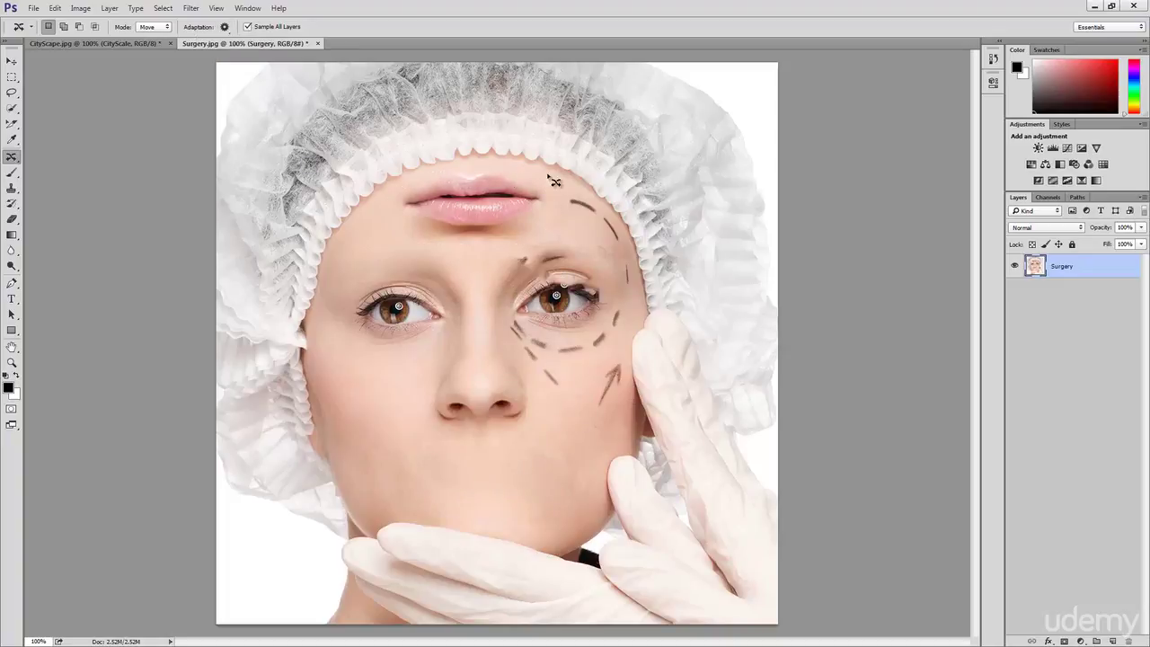